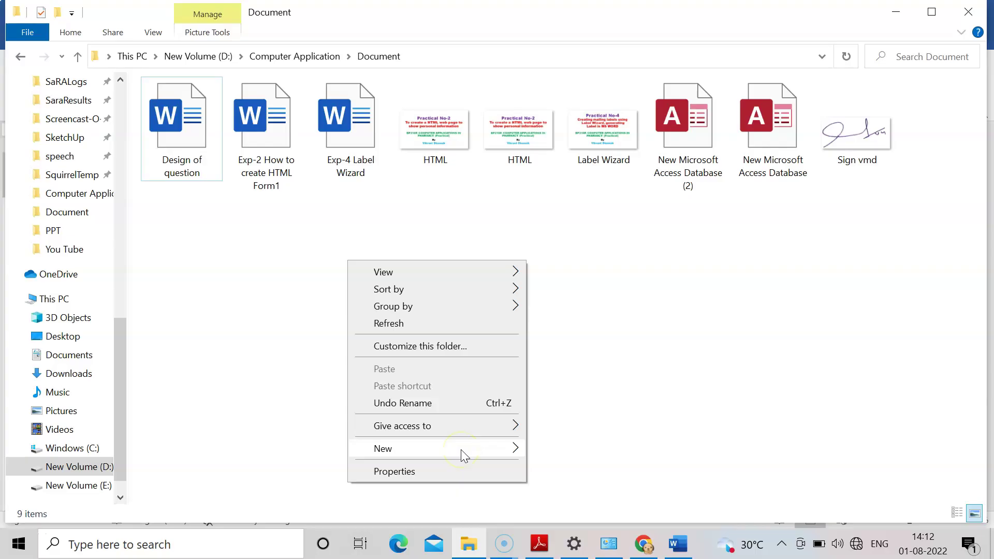
Create a new Microsoft Word document in the Document folder and open it.
mouse_move(460, 450)
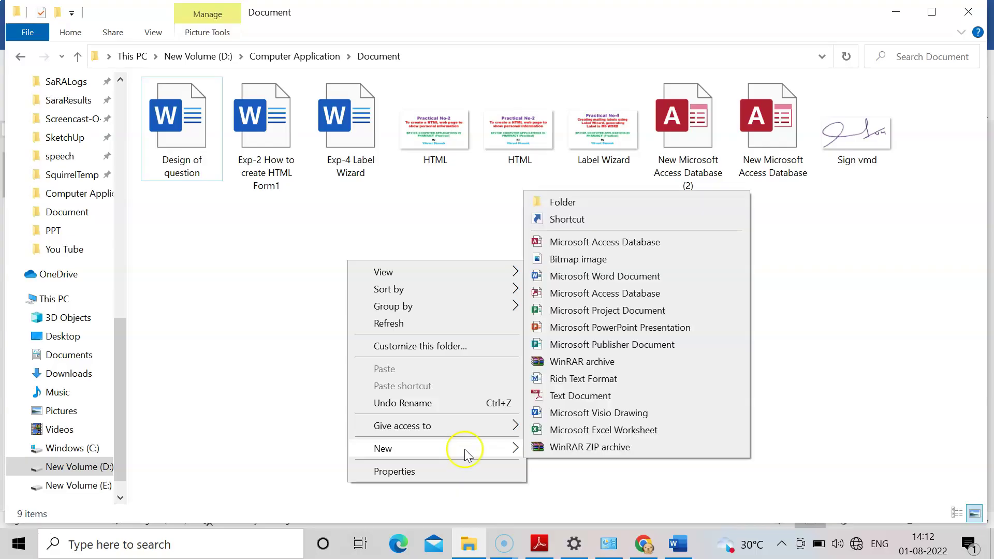
click(591, 278)
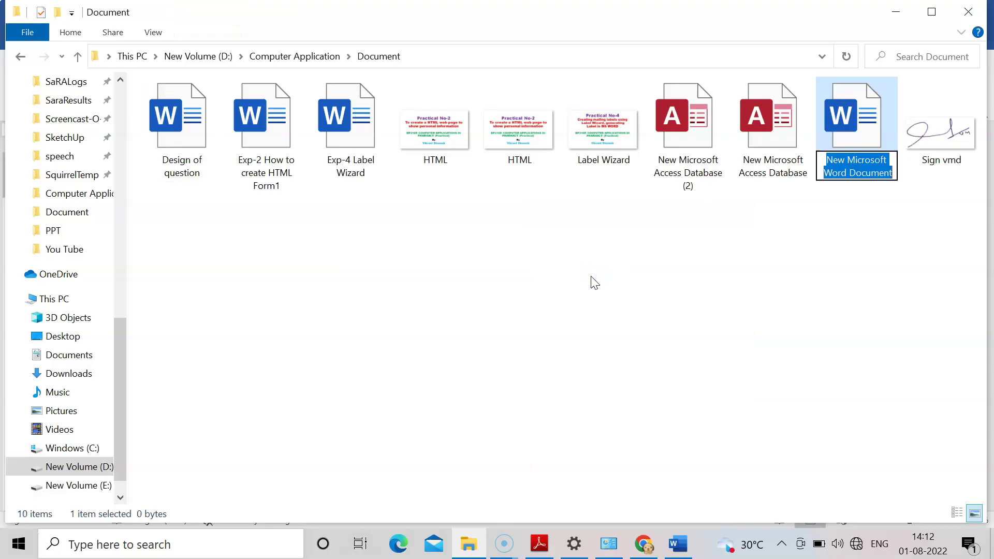
click(865, 127)
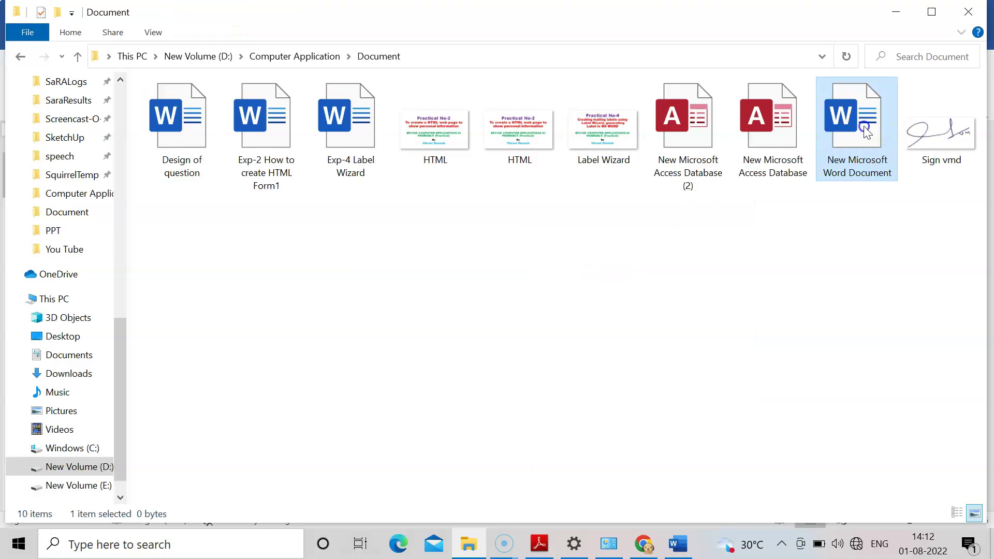
click(855, 166)
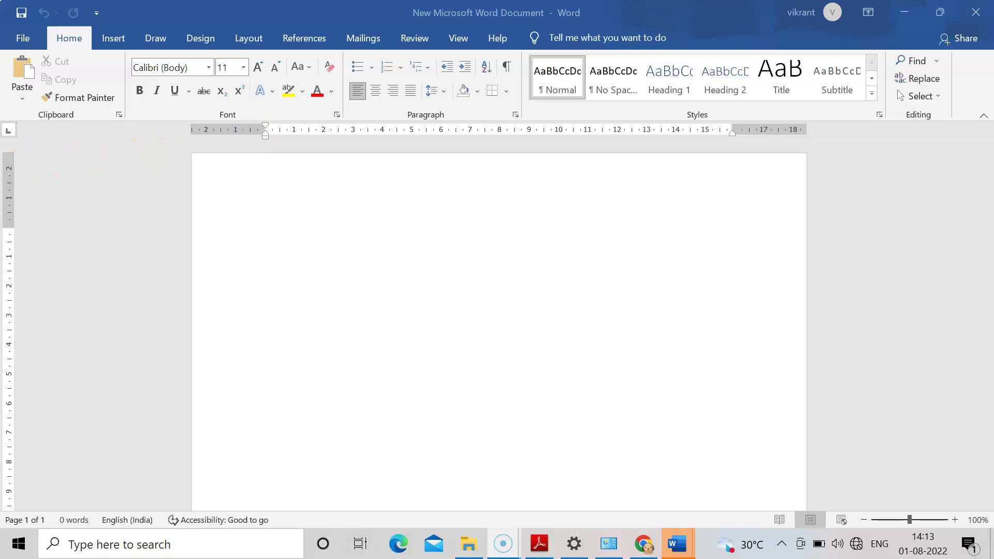
Hide the ruler in the blank document and show it again.
click(418, 40)
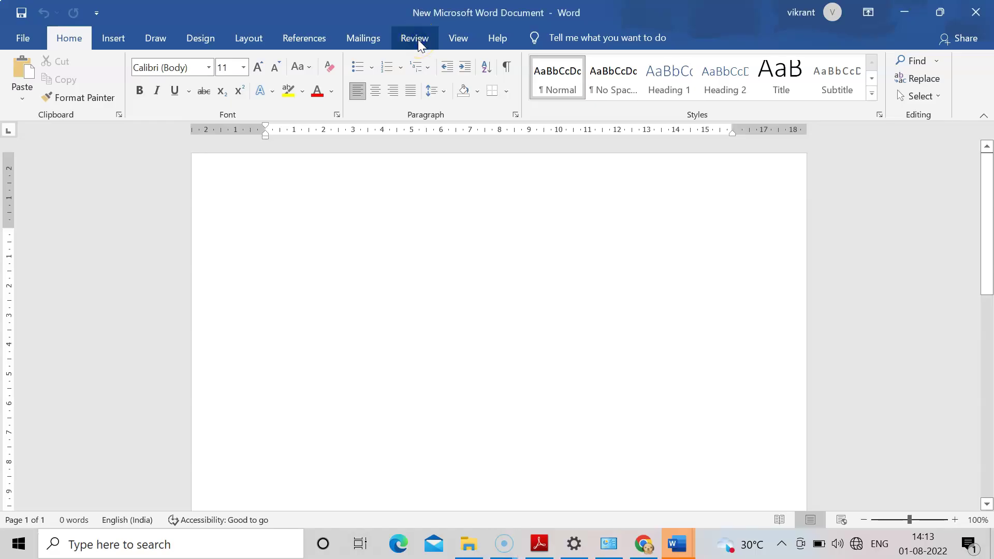
click(461, 40)
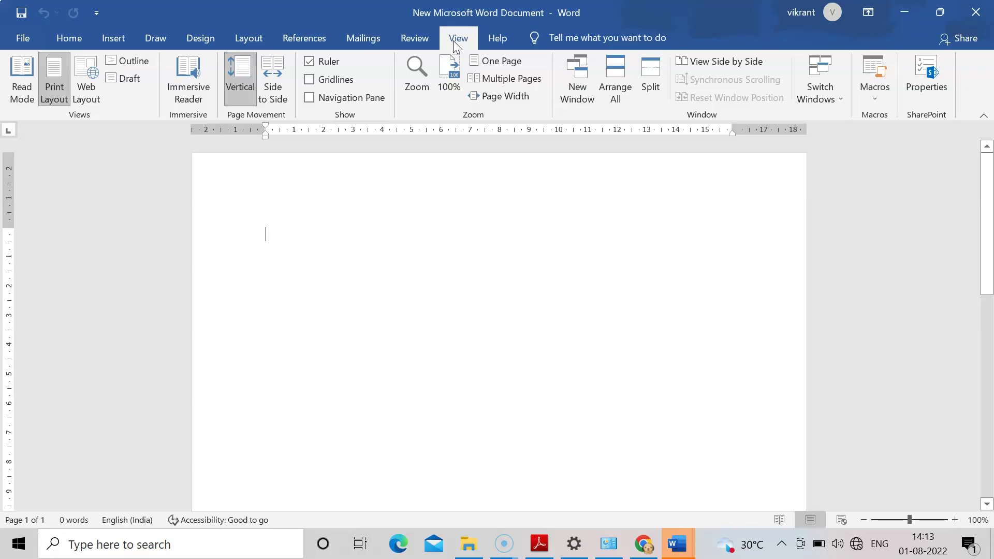
click(421, 45)
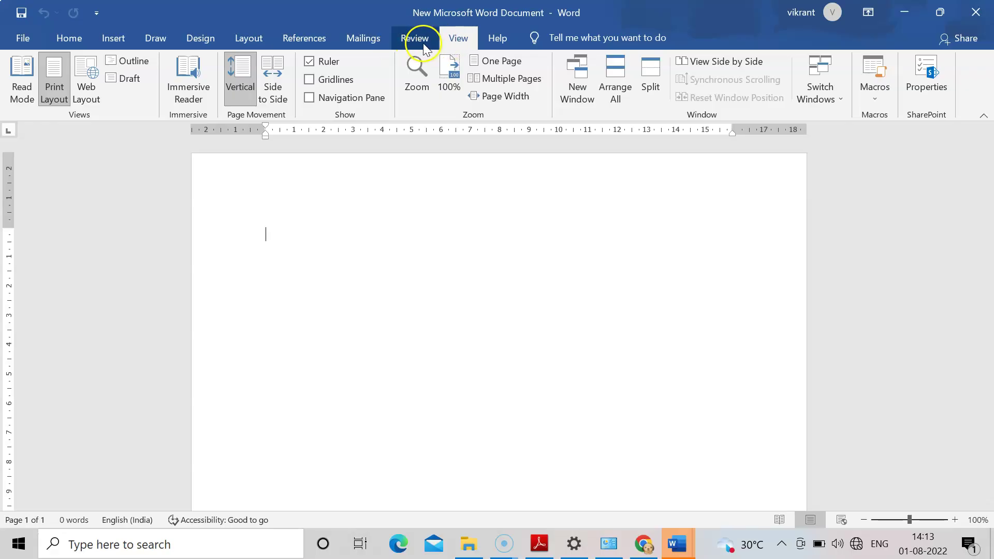
click(313, 67)
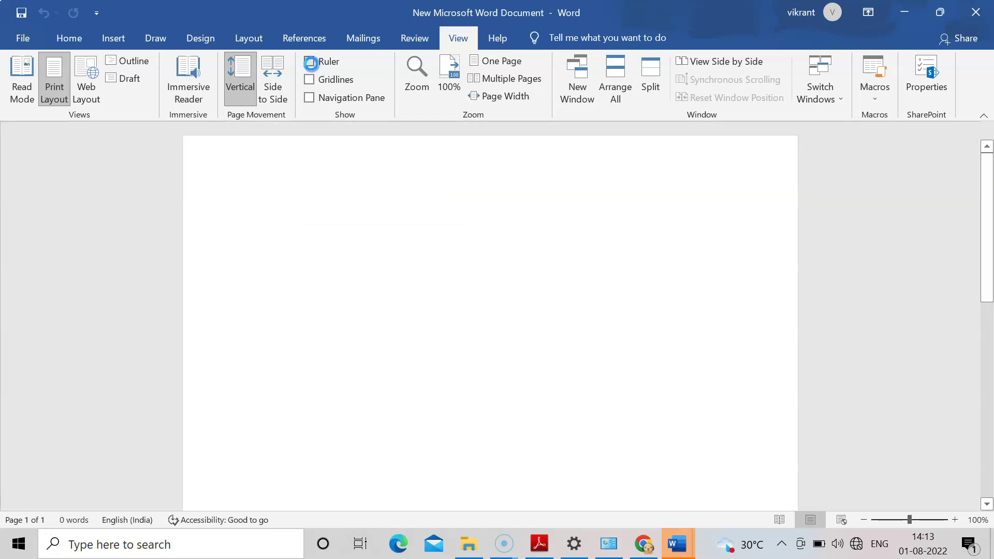
click(312, 64)
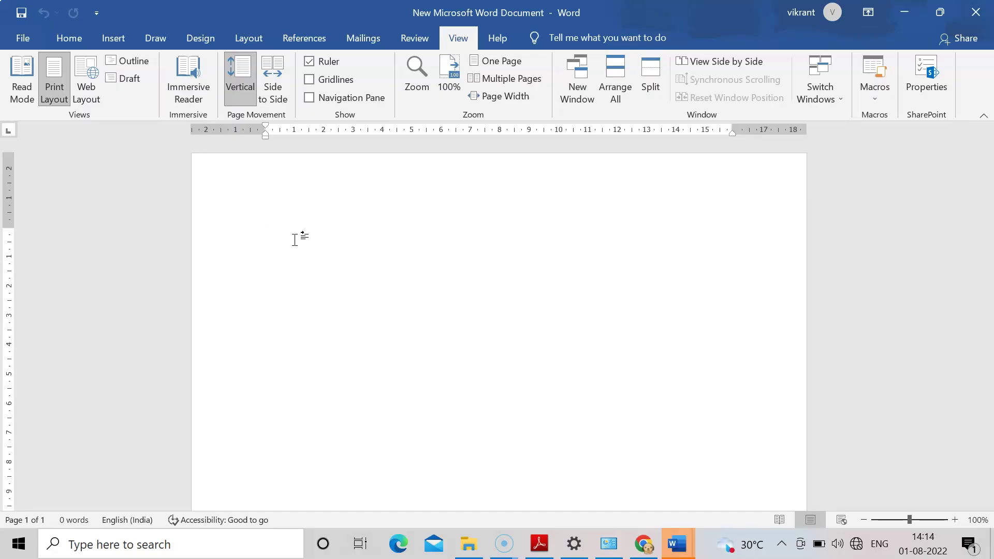
Enter the title "Patient Information Form" and format it in Arial Black, size 18, centred.
text(Pat)
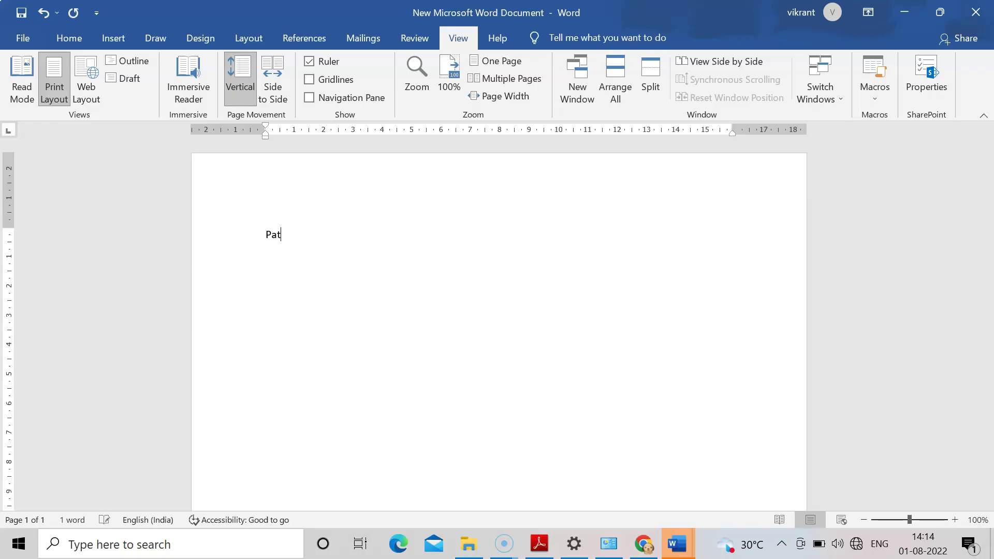
text(ient Information Form)
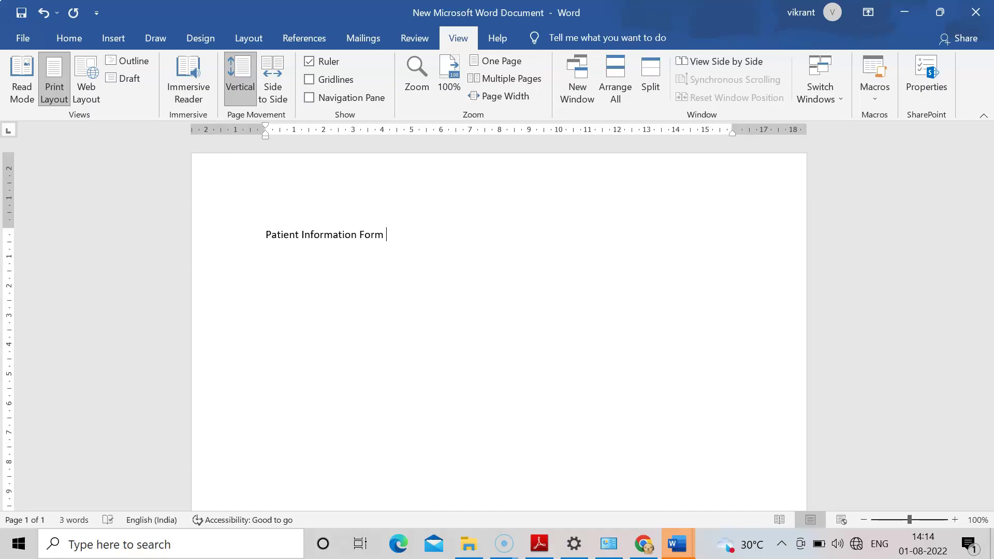
drag(404, 235, 266, 233)
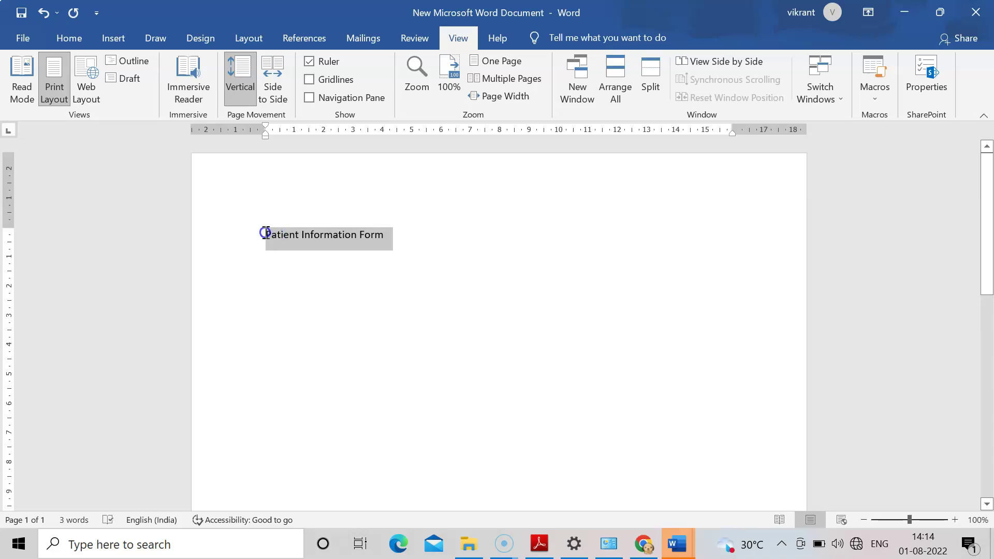
click(69, 38)
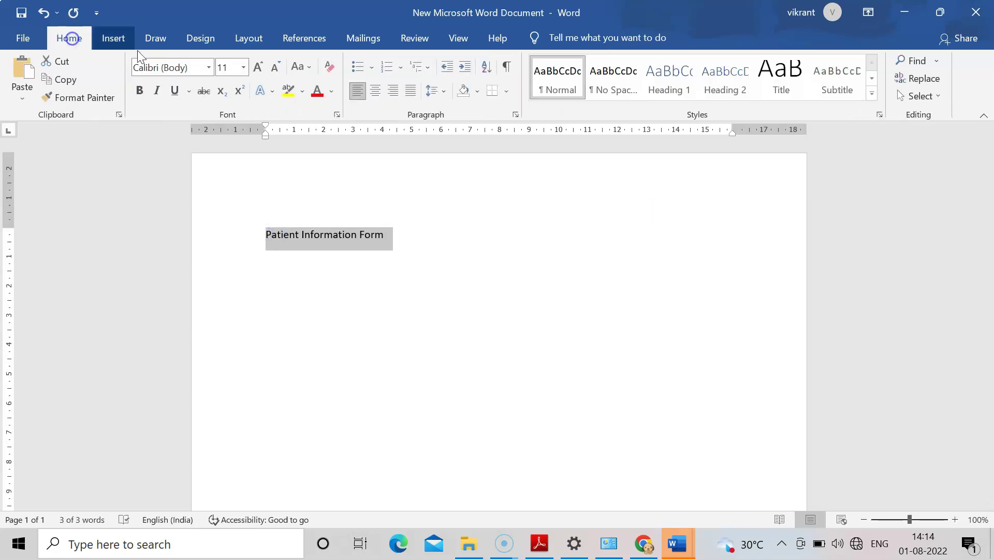
click(209, 67)
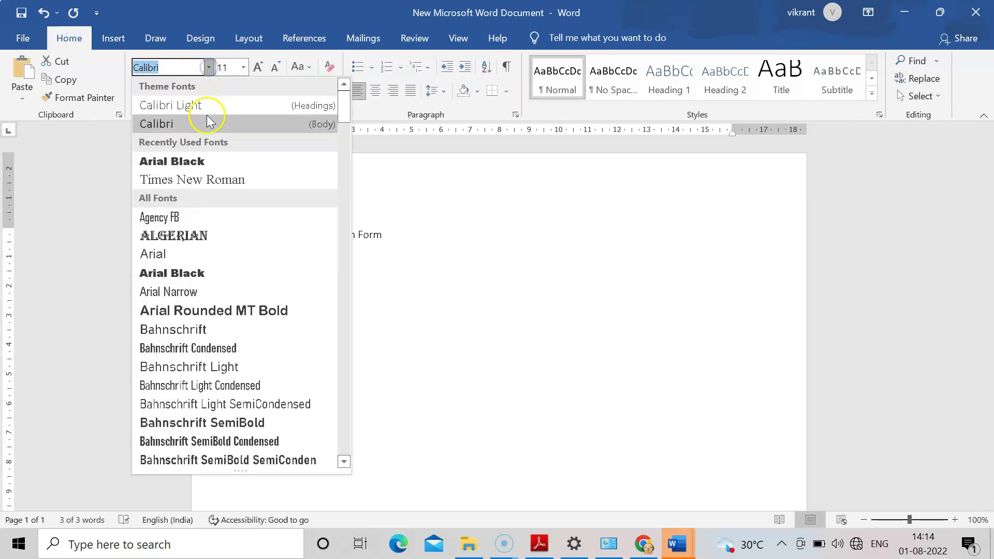
click(212, 163)
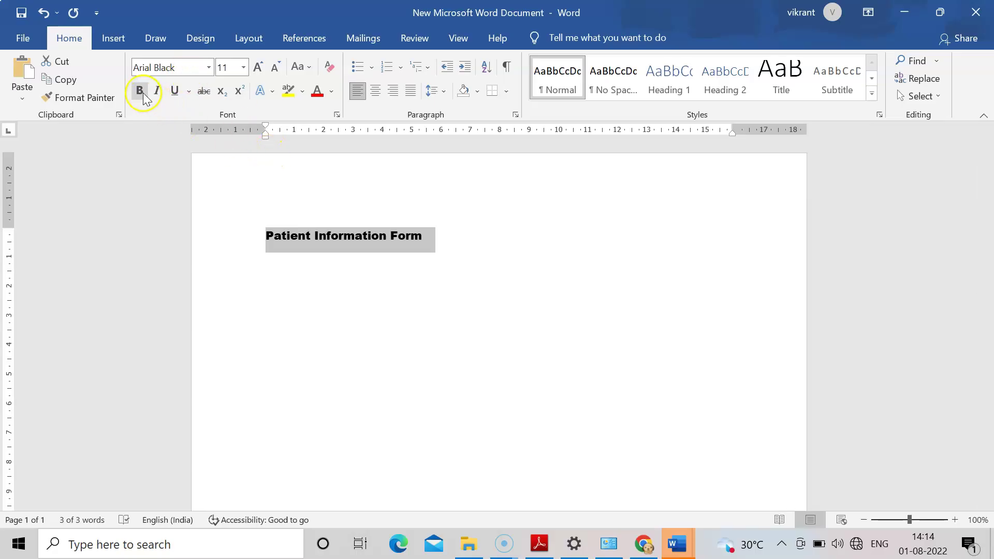
click(242, 67)
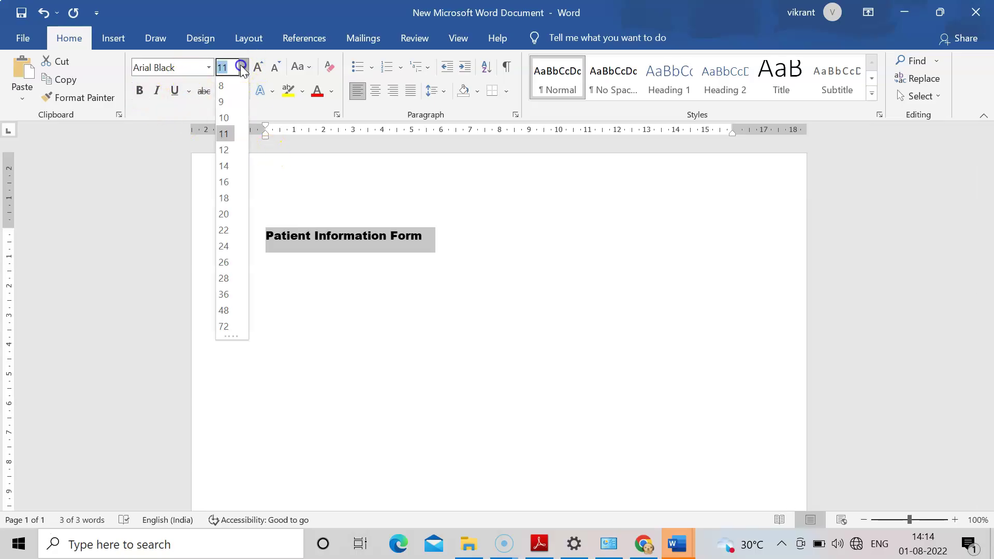
click(228, 197)
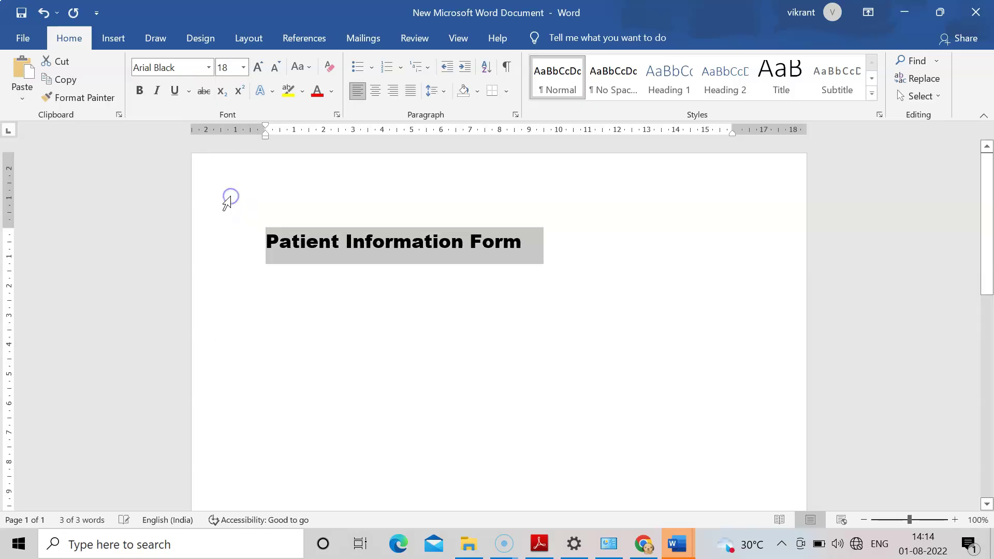
click(375, 93)
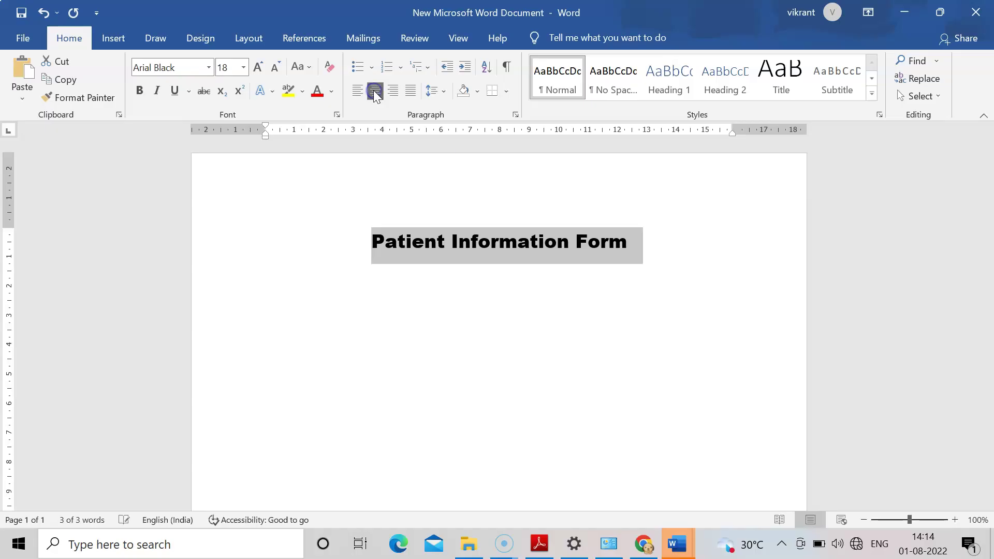
Add the line "HIV Patient" below the title and start a new line after it.
click(657, 248)
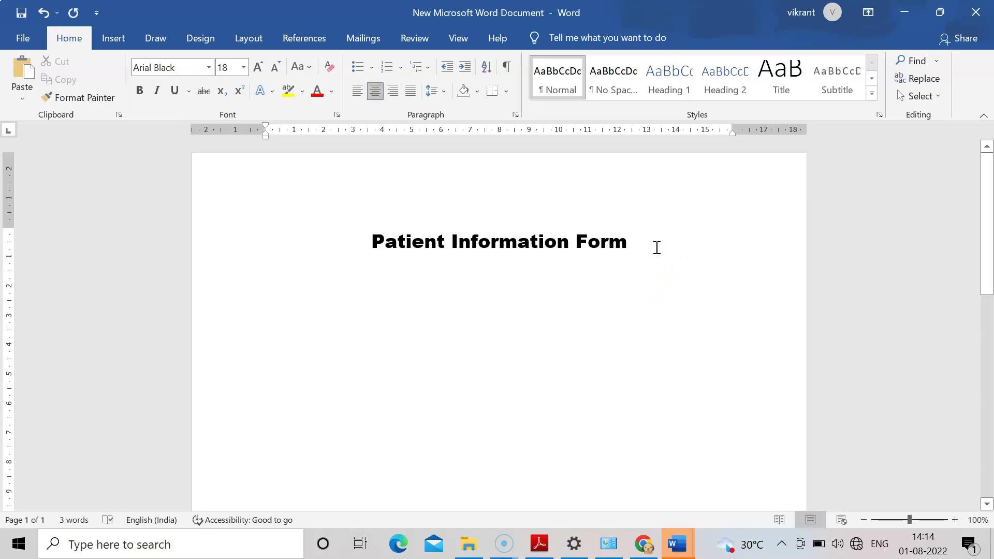
key(Return)
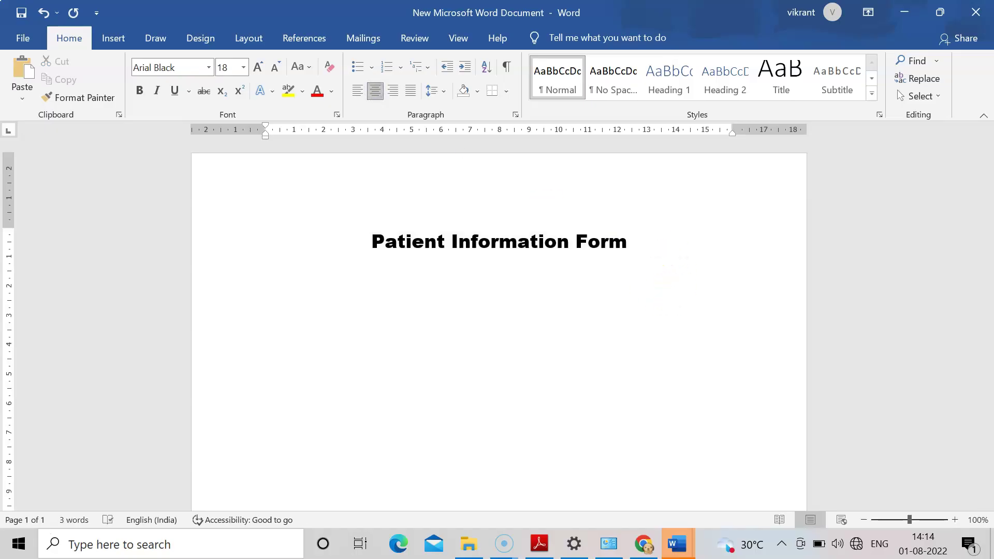
text(HIV Pa)
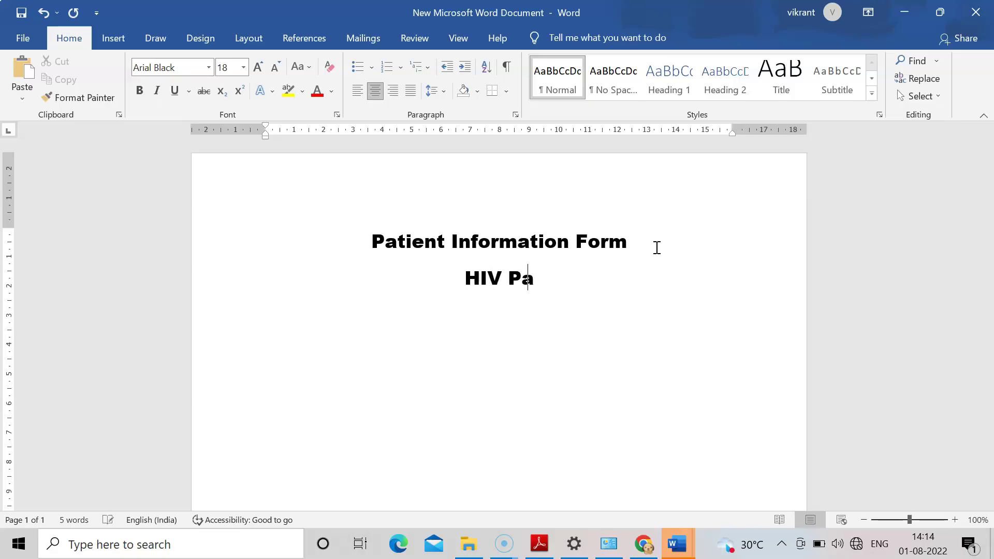
text(tient )
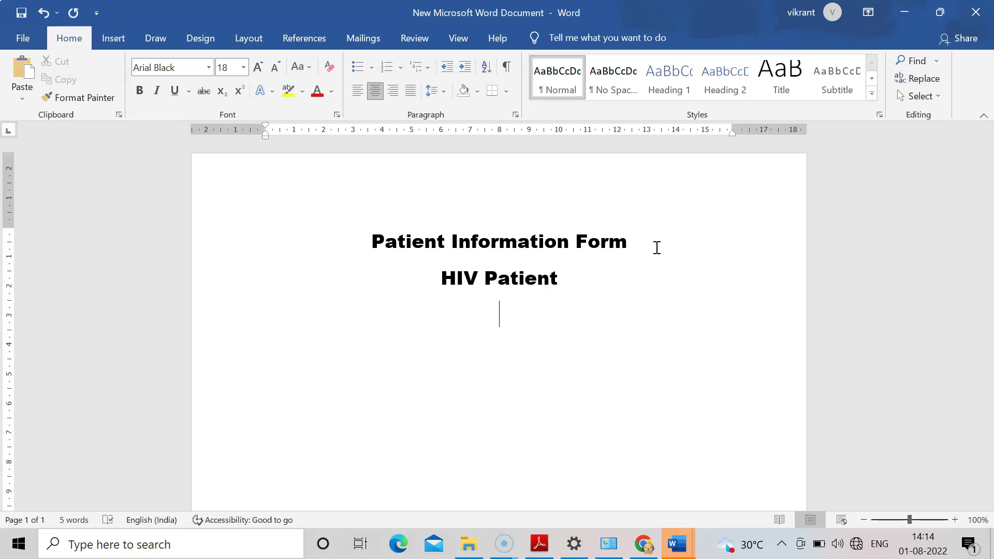
text(Gene)
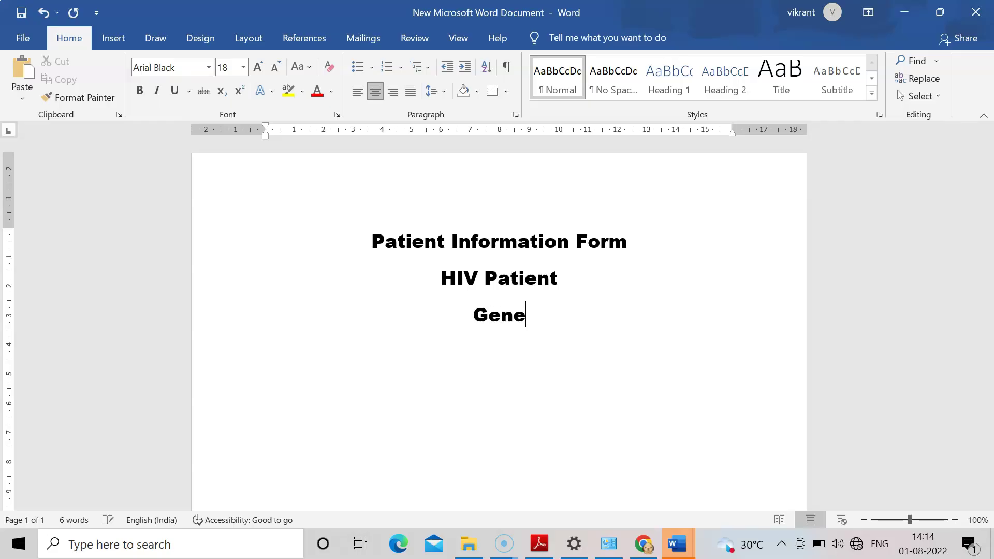
key(BackSpace)
key(BackSpace)
key(BackSpace)
key(BackSpace)
text(I)
key(BackSpace)
Enter the heading "Patient Information" on the line below "HIV Patient".
text(Pa)
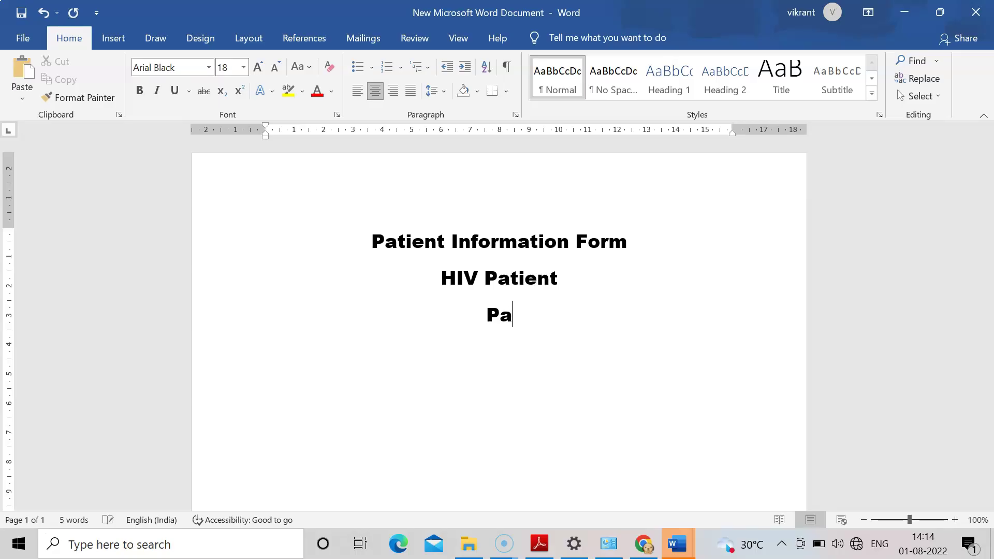
text(tient Informat)
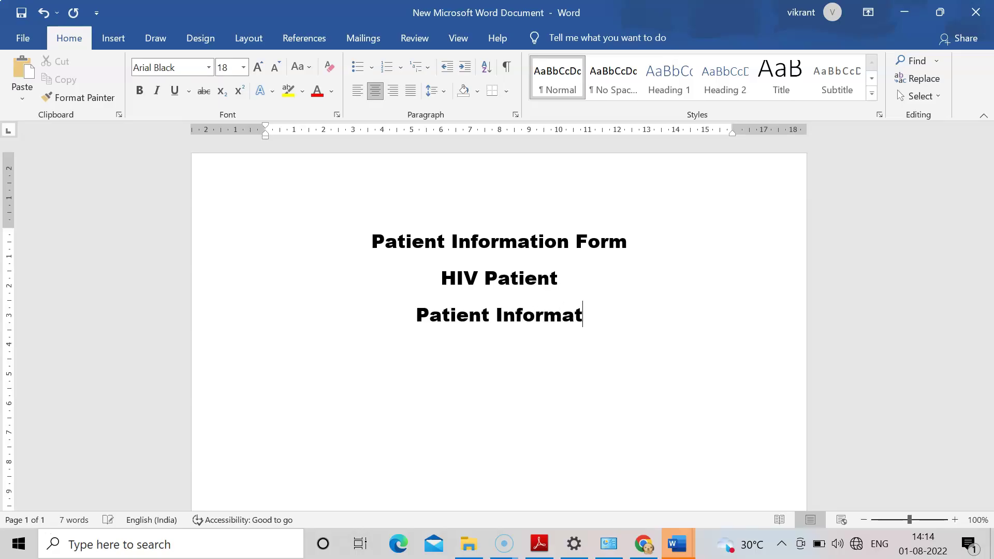
text(ion)
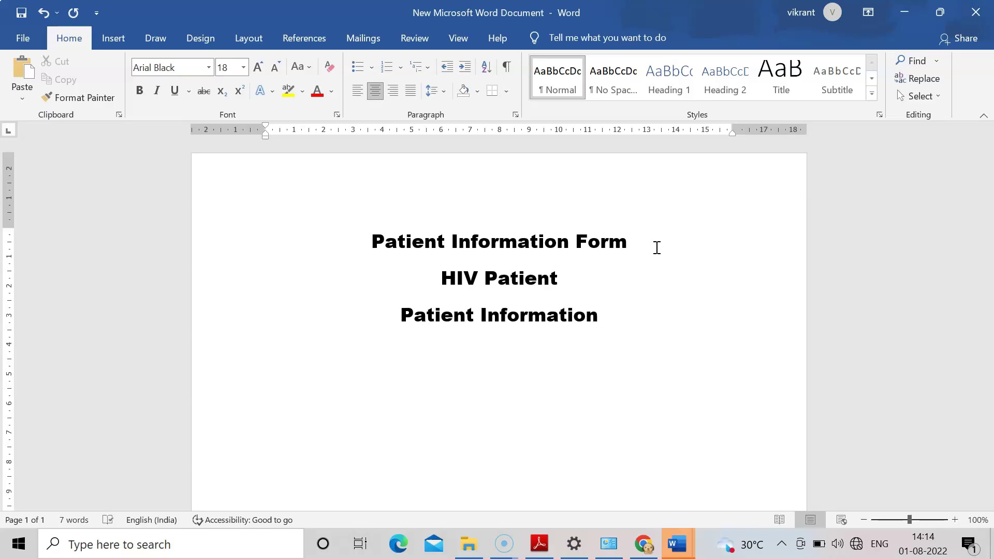
Set the "Patient Information" heading on the third line to size 12 and align it left.
key(ctrl+a)
click(629, 314)
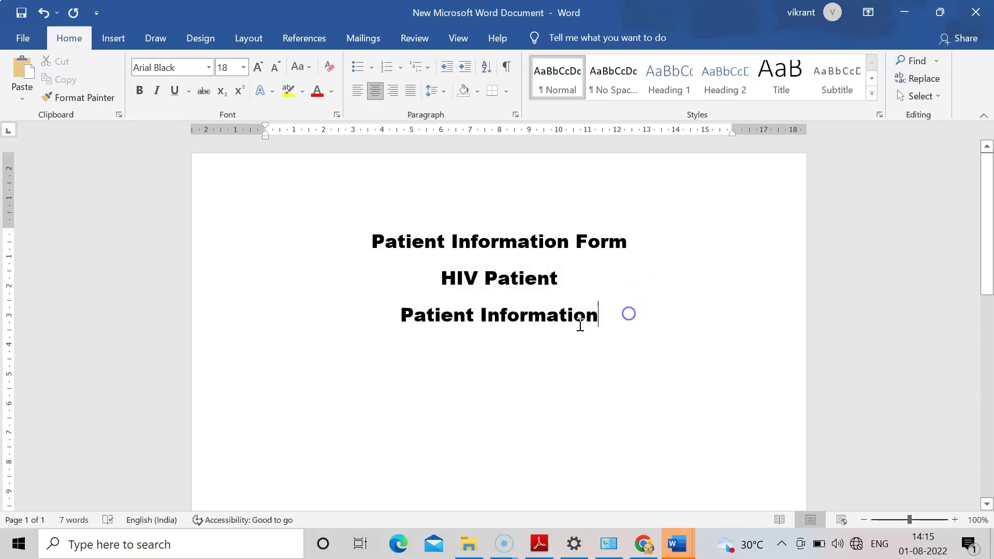
drag(606, 317, 404, 315)
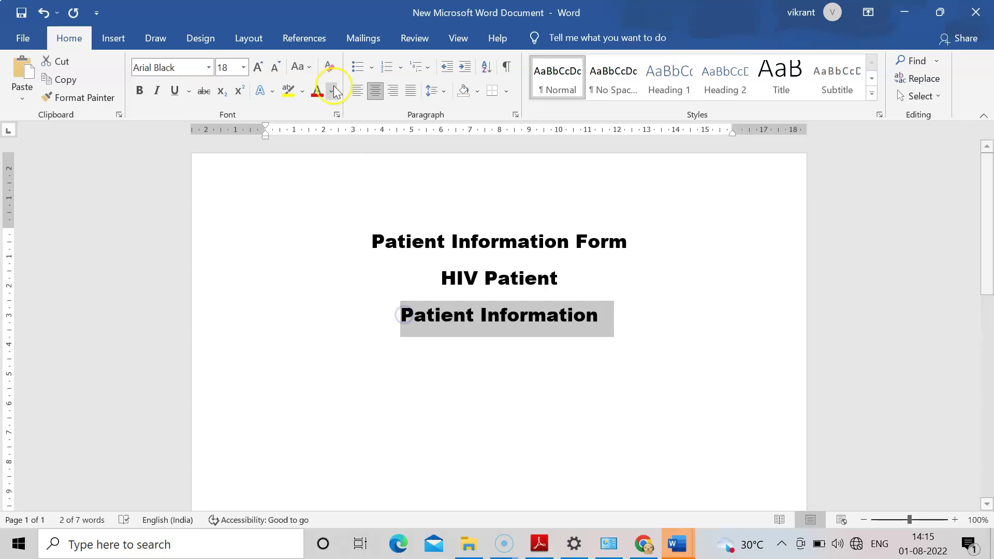
click(243, 68)
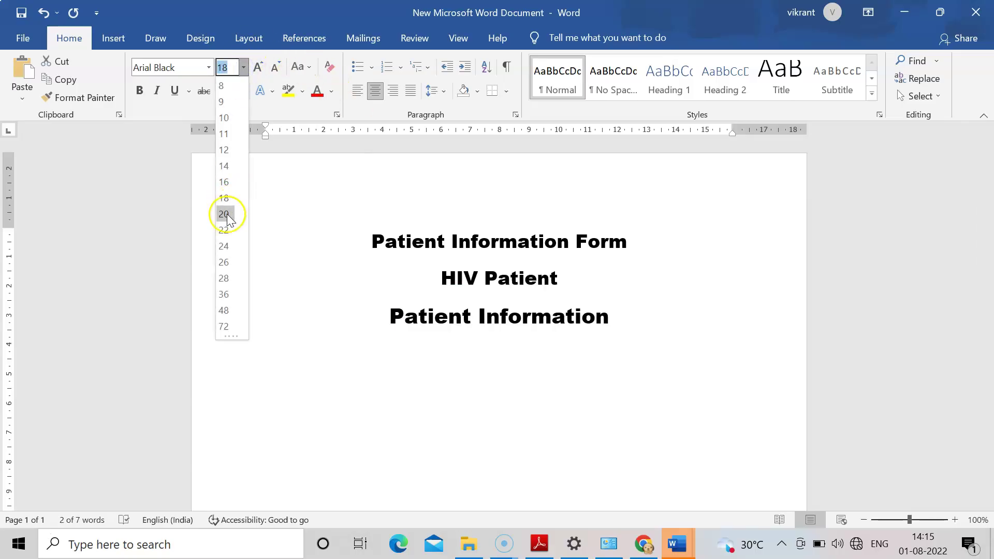
click(227, 149)
click(357, 92)
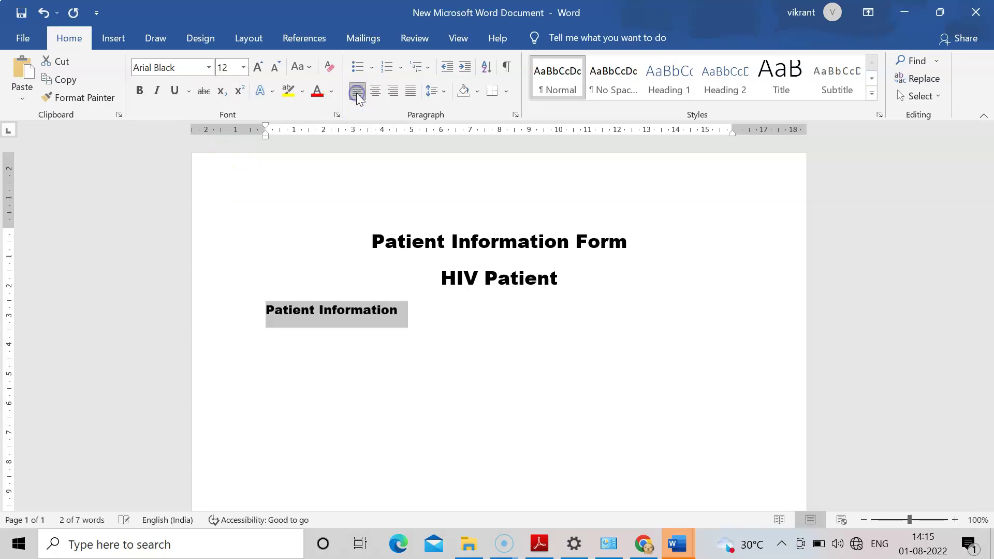
Insert a table with four columns and three rows on a new line below the "Patient Information" heading.
click(426, 313)
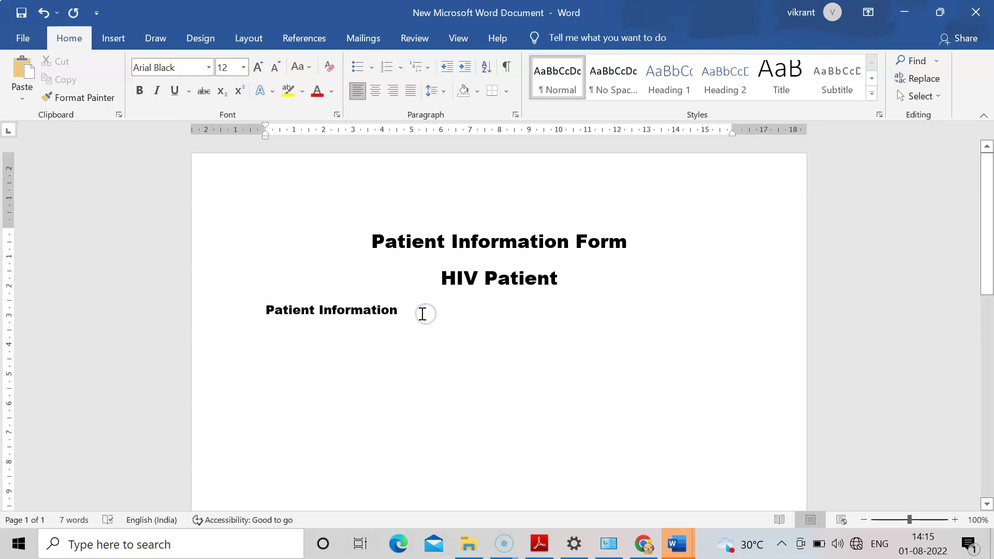
key(Return)
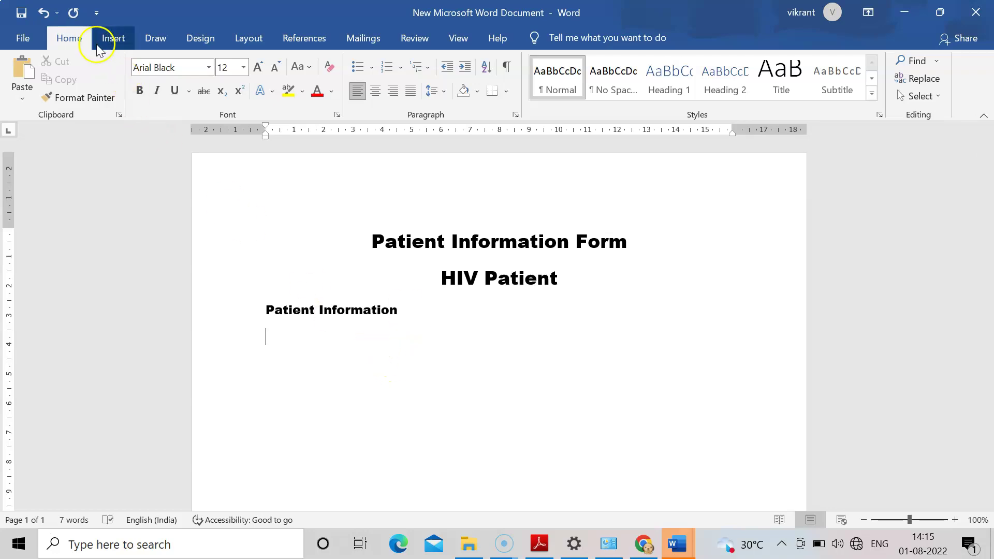
click(113, 38)
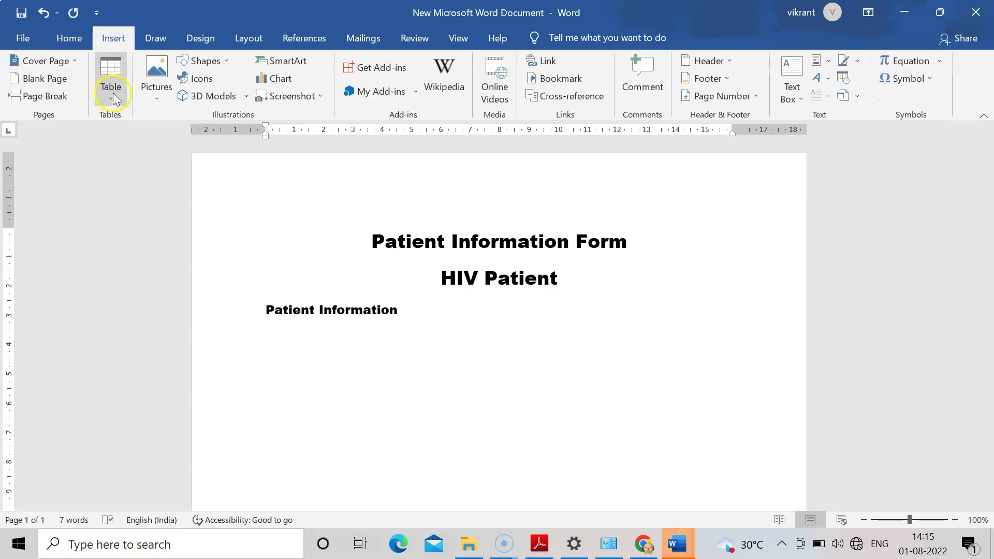
click(110, 78)
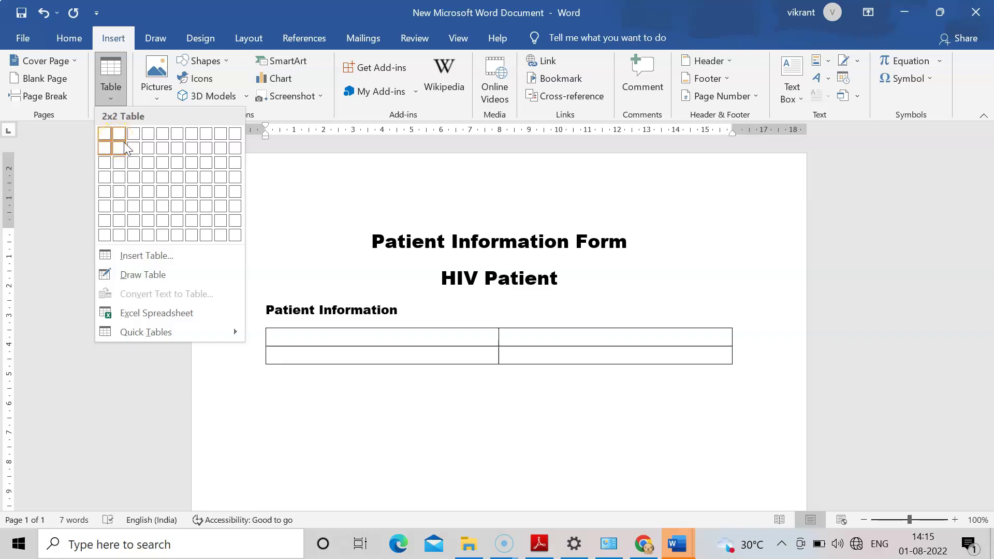
click(148, 151)
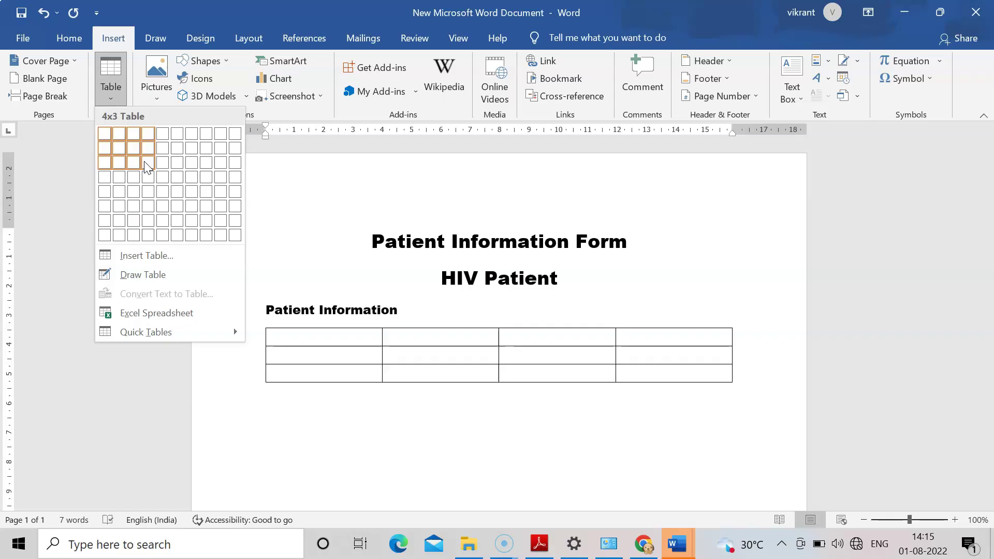
click(148, 167)
Label the first table row with "Name of Patient" in the first column and "Age" in the third column.
click(305, 339)
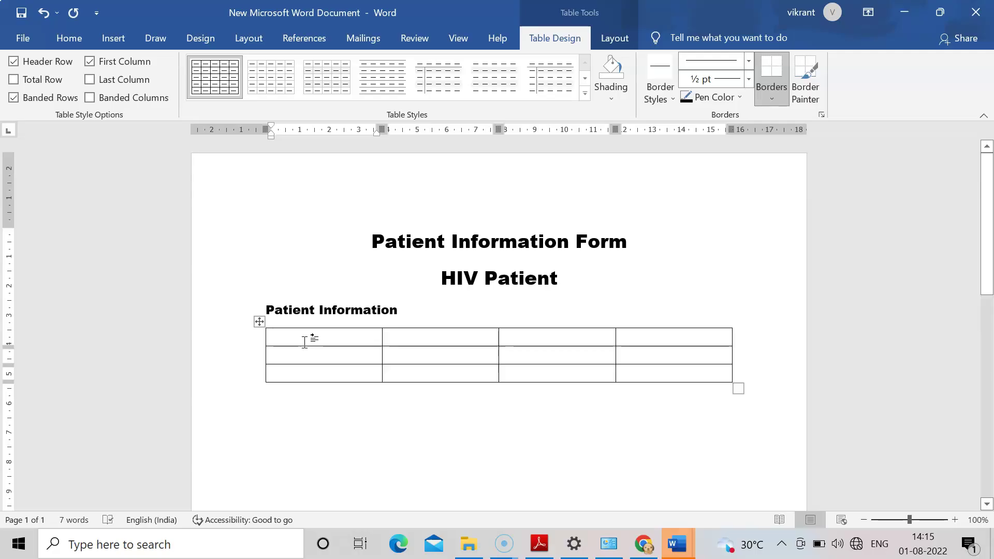
text(Name o)
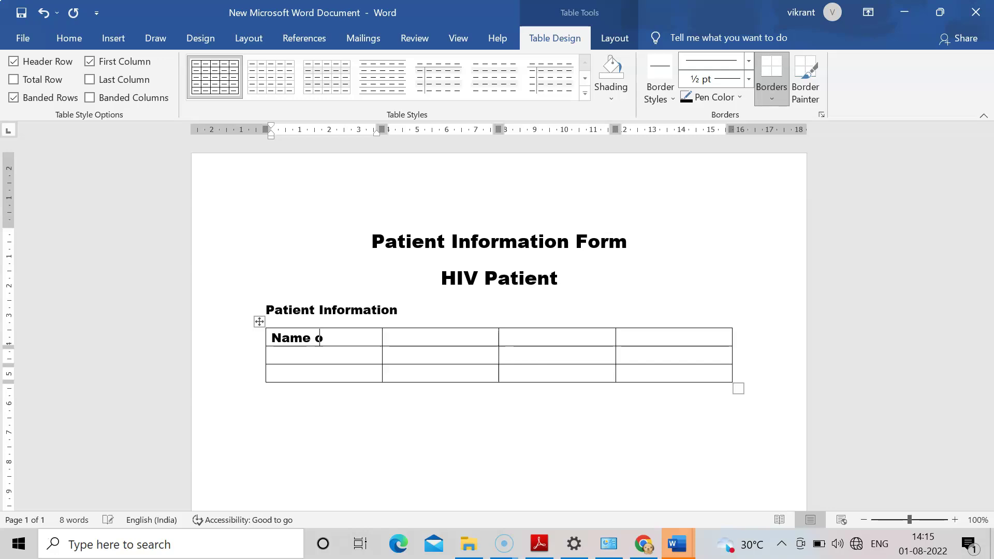
text(f Patient)
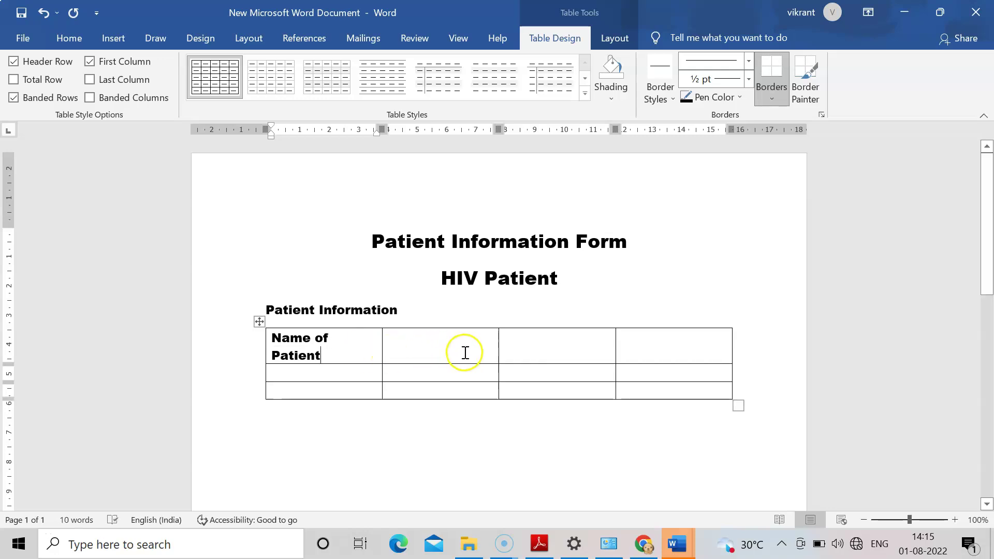
click(516, 353)
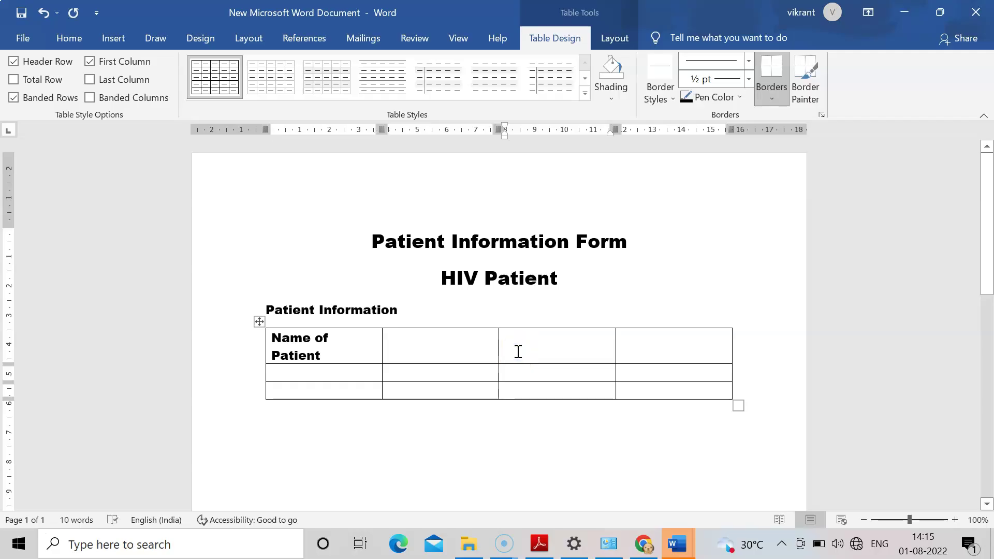
text(Age)
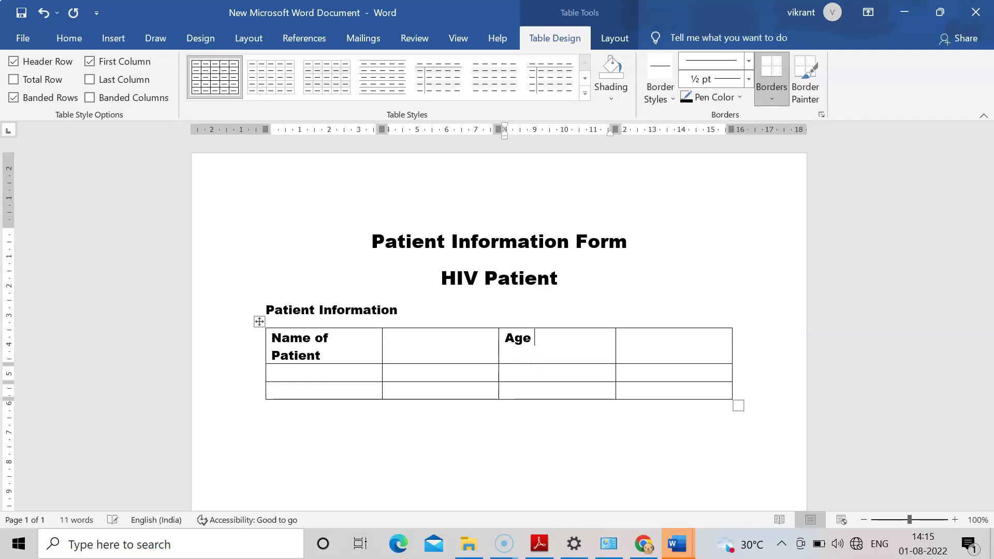
Enter "Date of Birth" in the second row's third column, and "Gender" and "Address" in the first column of rows two and three.
click(533, 370)
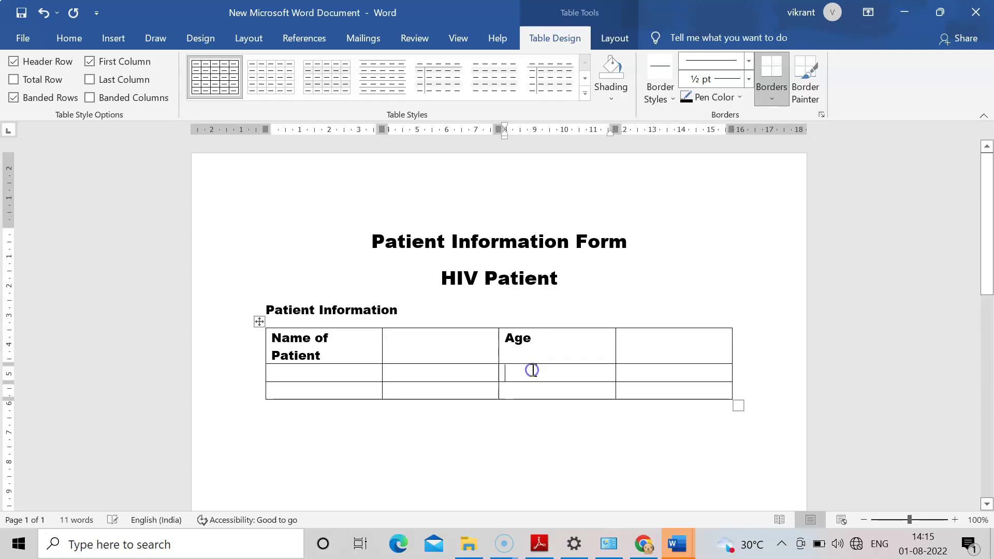
text(Da)
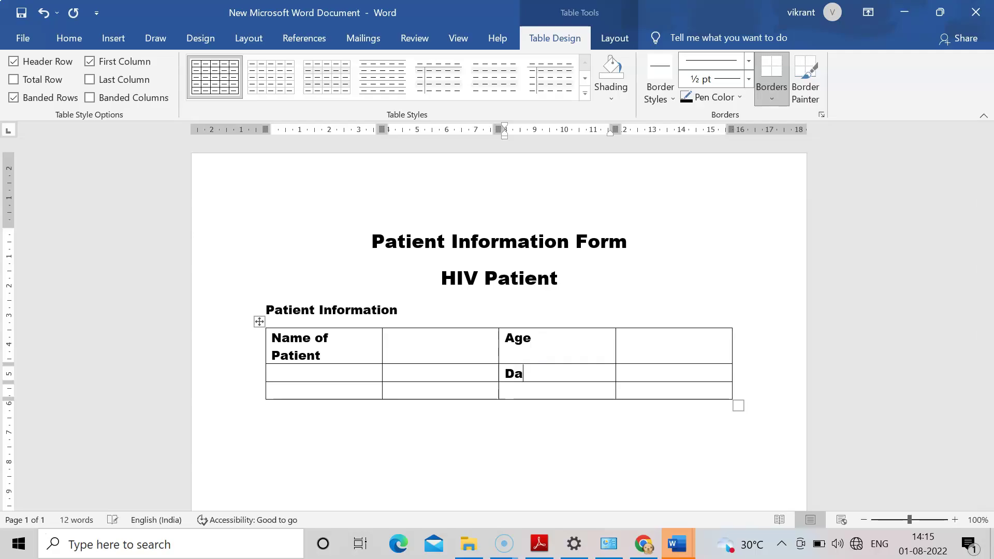
text(te of Birth)
click(343, 372)
text(Gender)
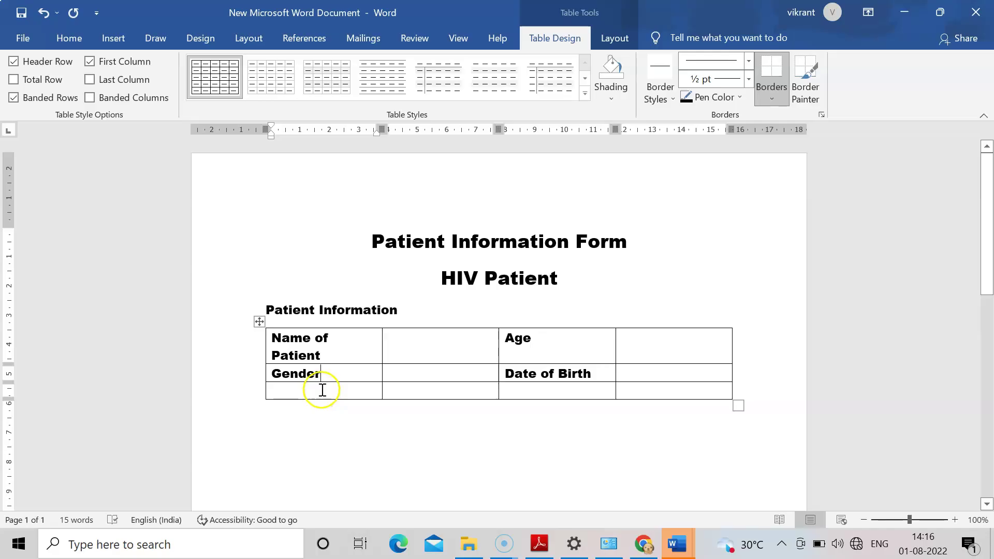
click(321, 390)
text(Address)
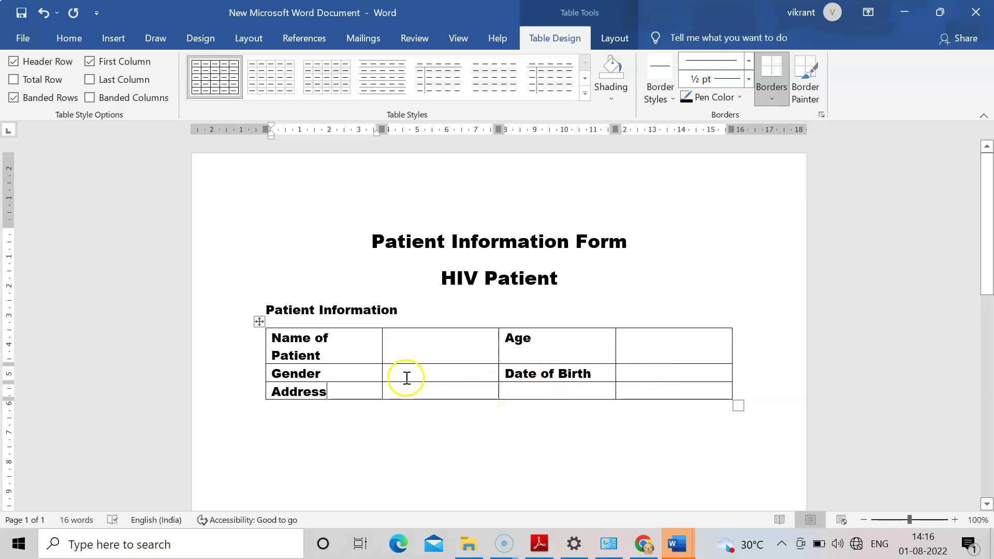
Change the font of the first three table columns, including all labels, to Times New Roman.
click(269, 339)
click(276, 343)
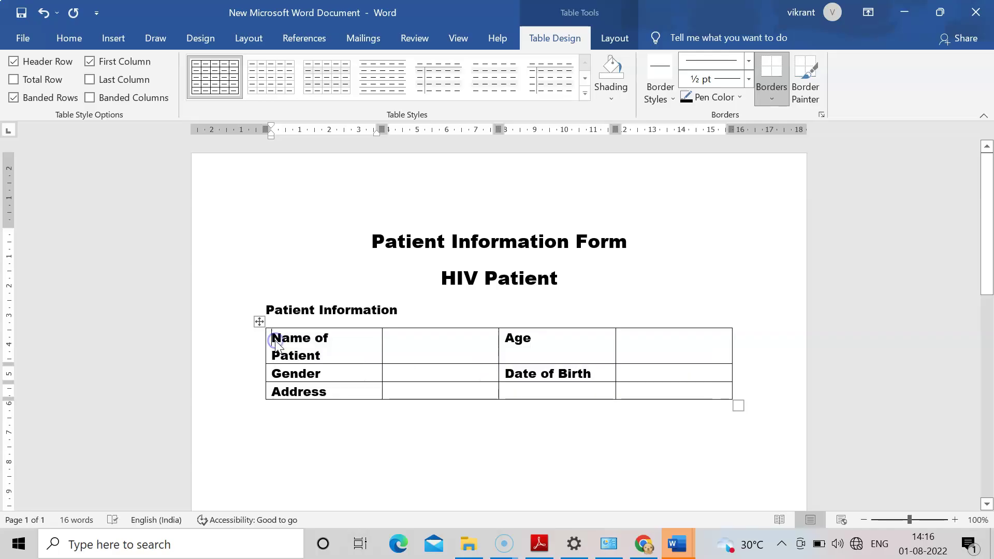
mouse_move(276, 339)
mouse_down()
mouse_move(516, 371)
mouse_move(552, 394)
mouse_up()
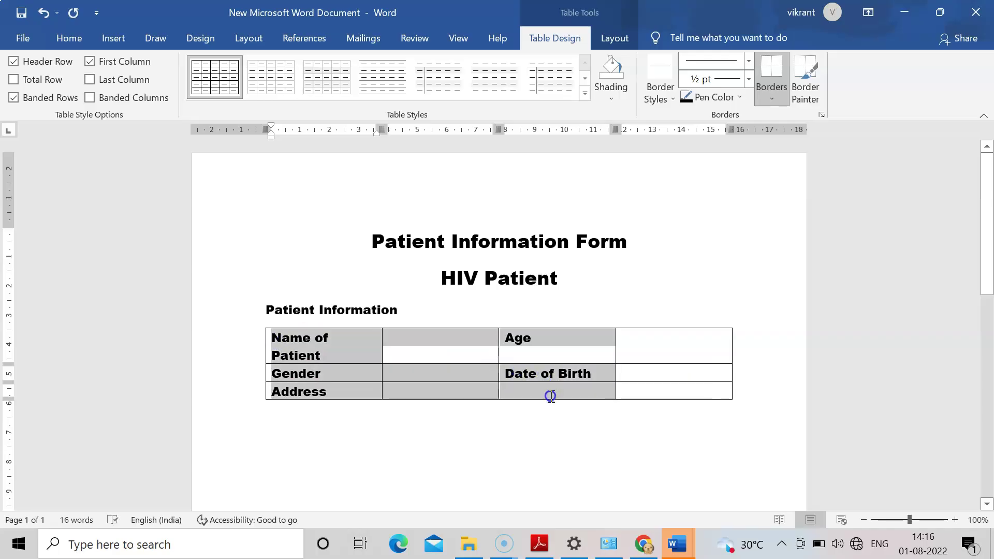
click(65, 39)
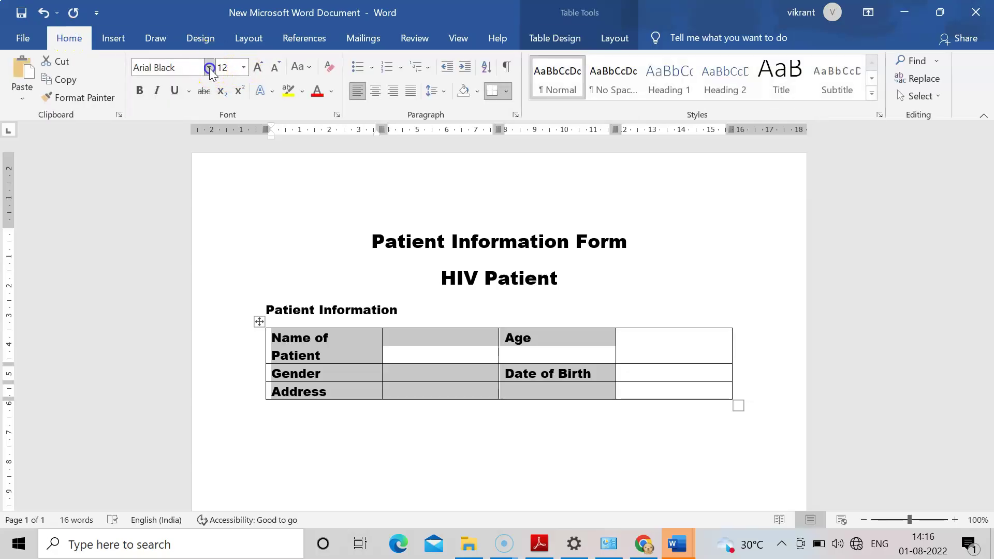
click(209, 67)
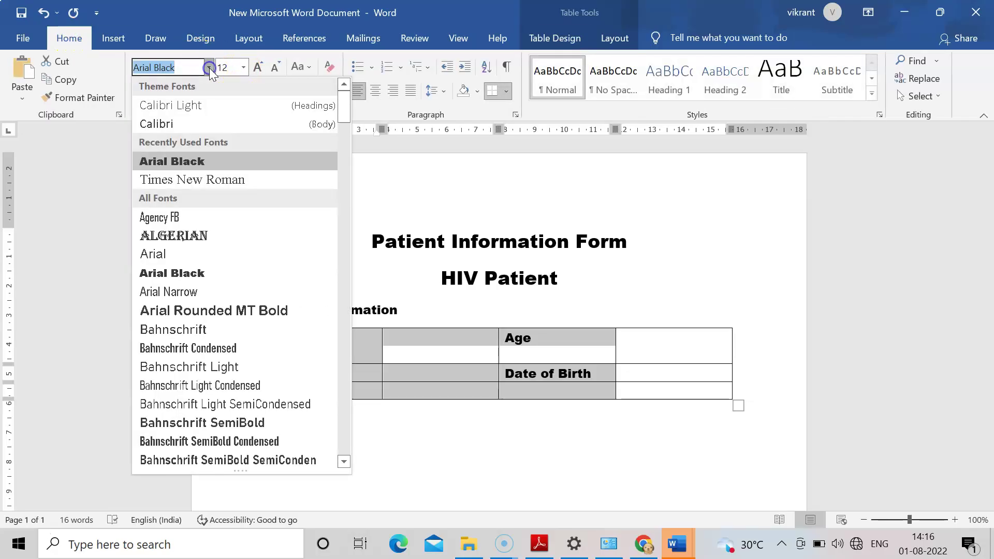
click(211, 181)
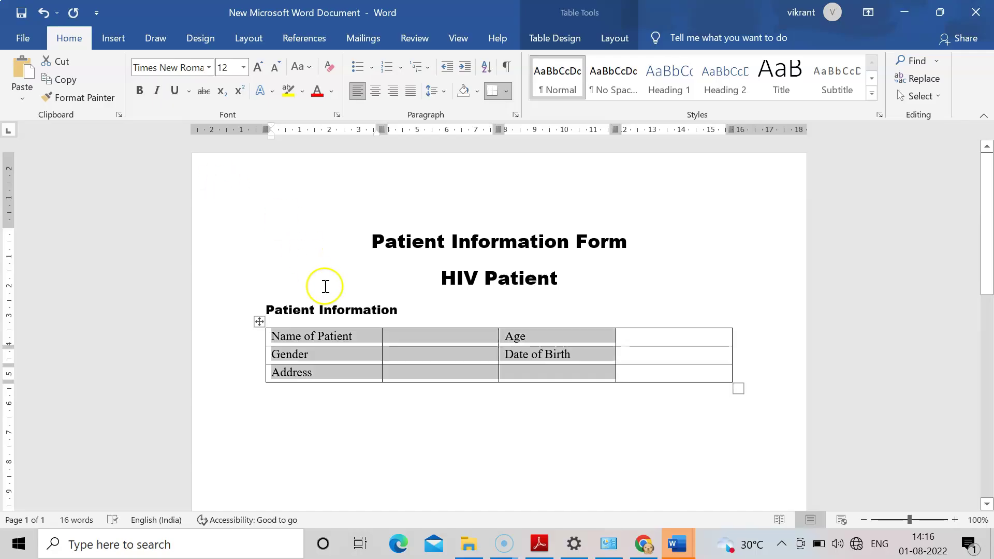
Merge the three empty cells beside "Address" into one wide cell.
click(433, 370)
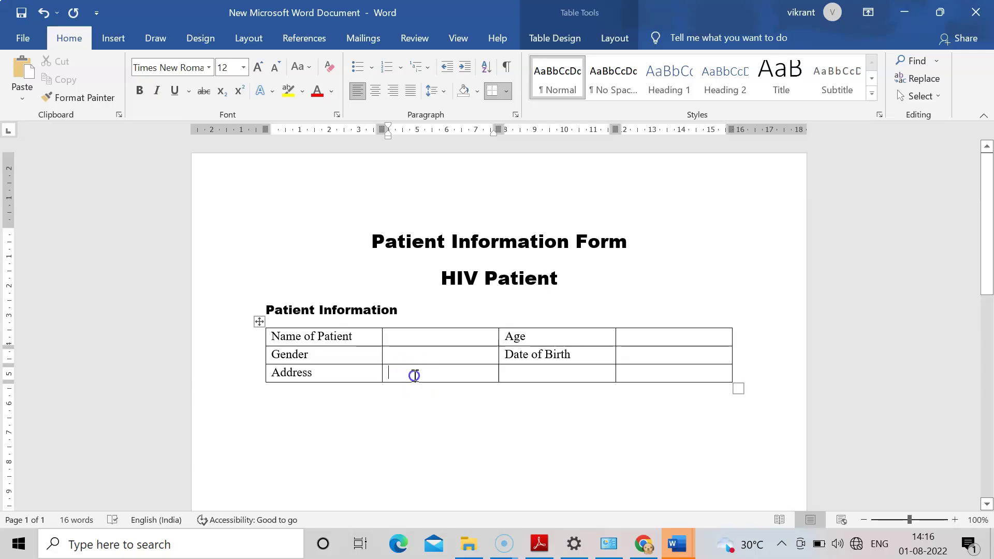
drag(435, 375, 648, 375)
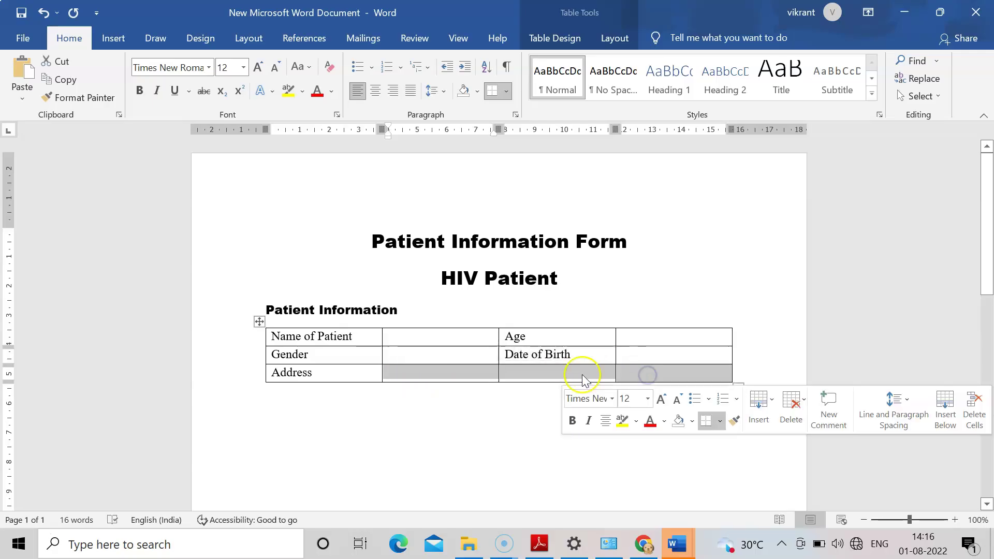
right_click(513, 373)
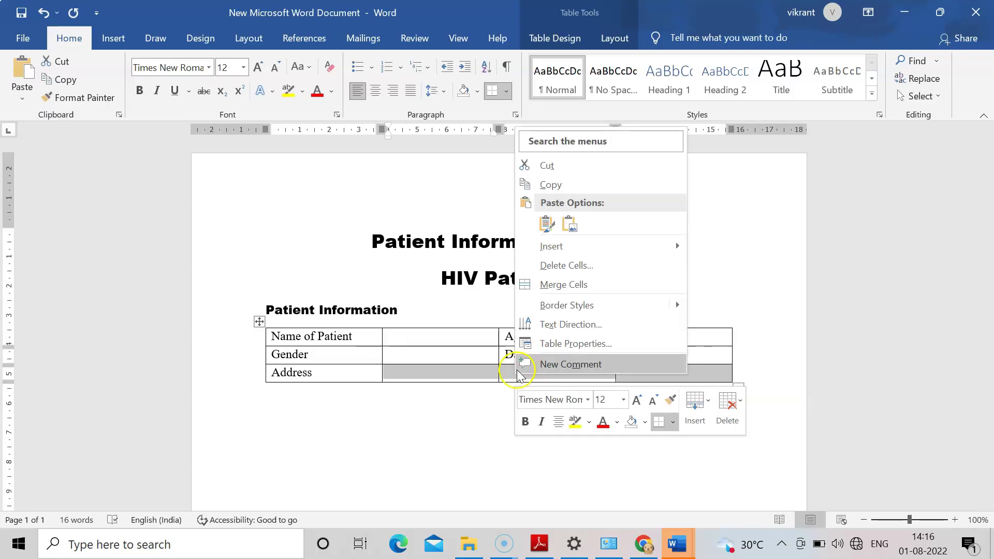
click(551, 287)
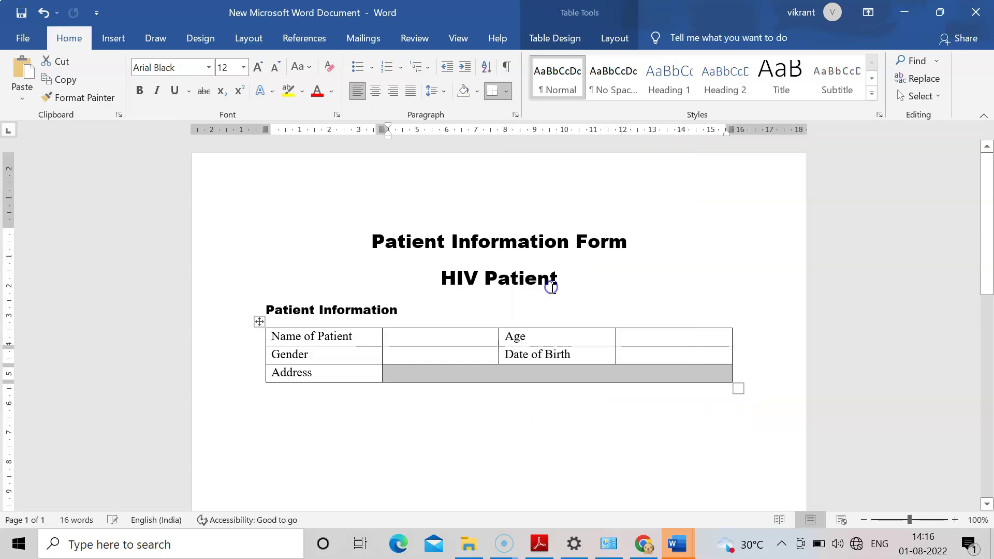
click(441, 394)
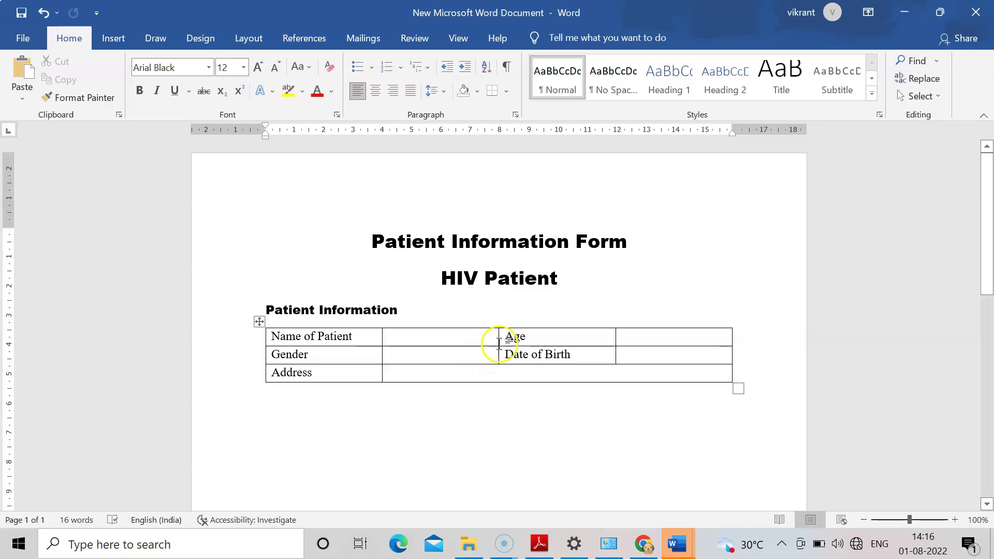
Widen the table's second column, fit the third column to "Date of Birth" on one line, and extend the table's outer edge past the margin.
drag(499, 344, 558, 344)
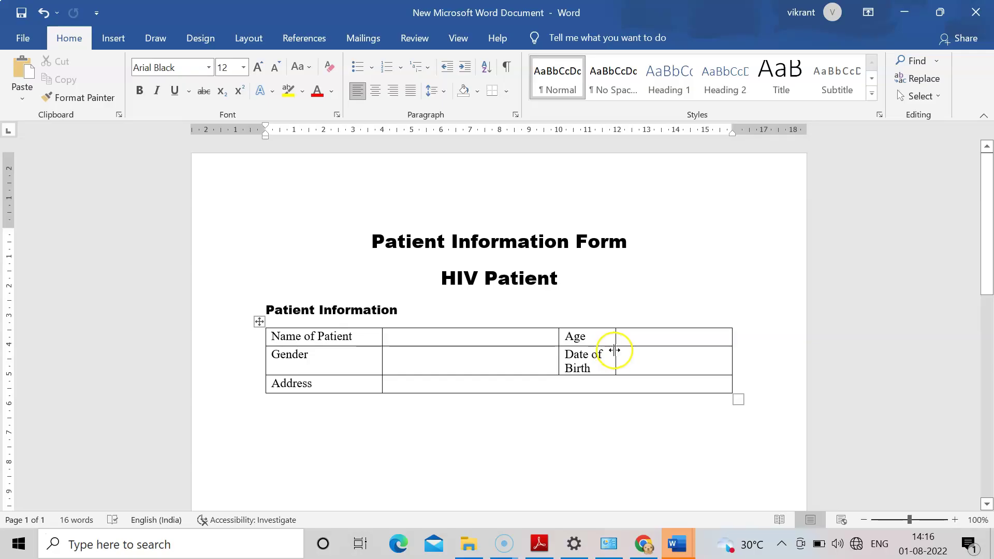
drag(616, 352, 662, 352)
click(730, 352)
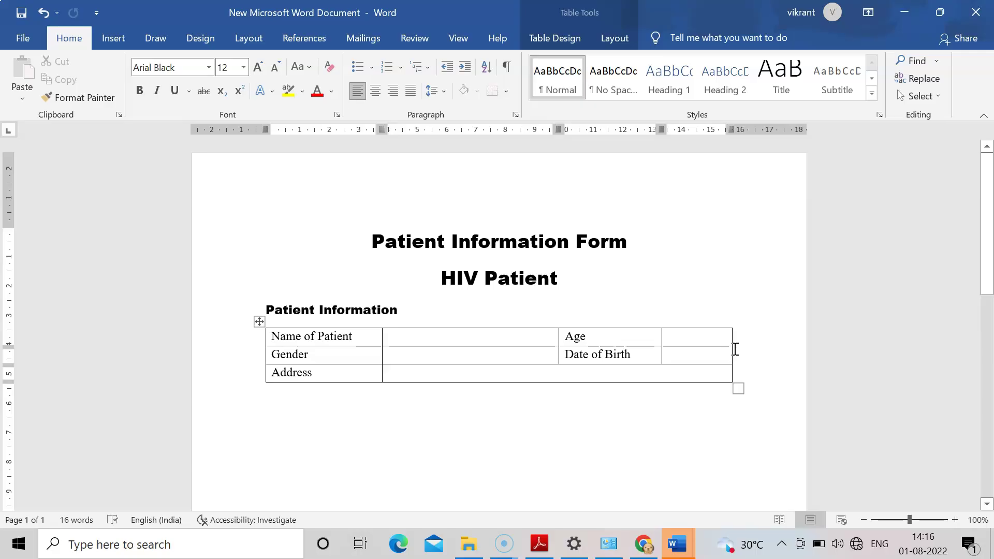
drag(732, 340, 773, 342)
mouse_move(559, 337)
mouse_down()
mouse_move(595, 337)
mouse_move(579, 337)
mouse_up()
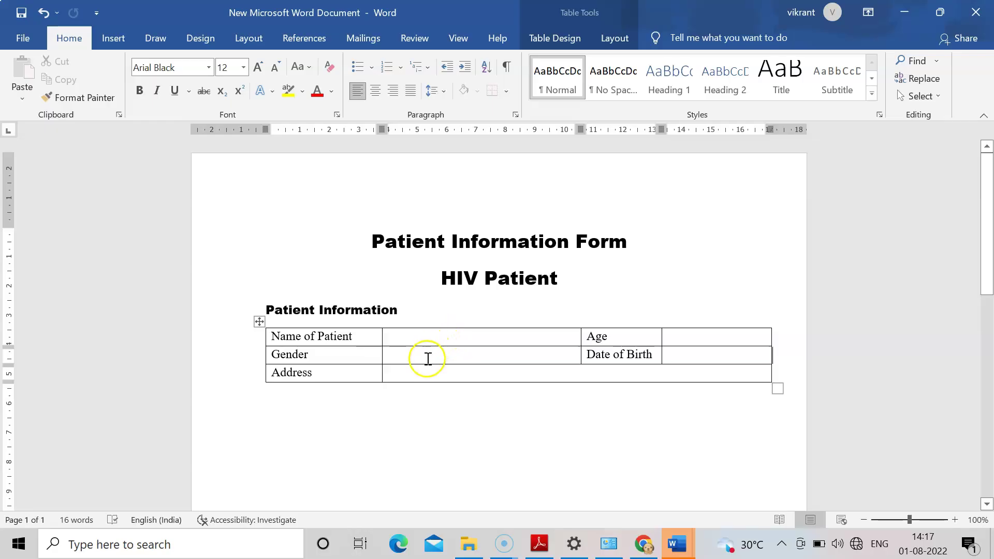
Enter "Male/Female/Transgender" beside "Gender" and add a second line to the empty address cell.
click(426, 354)
text(Male/Female/Transgender)
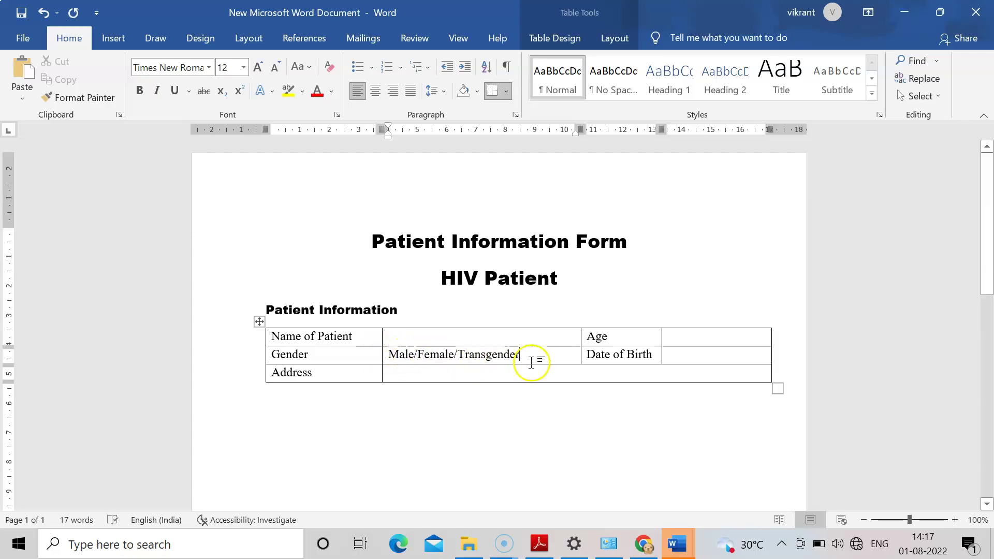
click(615, 375)
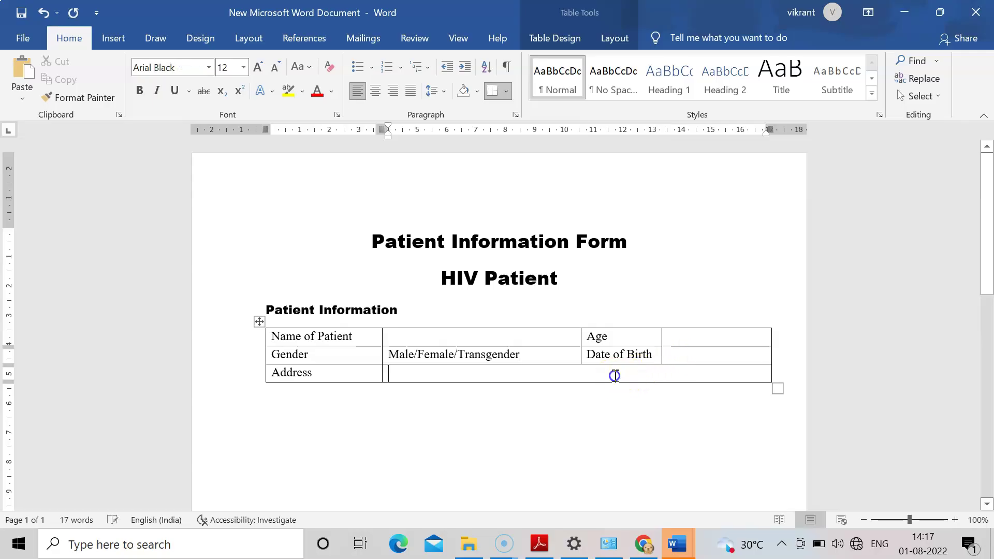
key(Return)
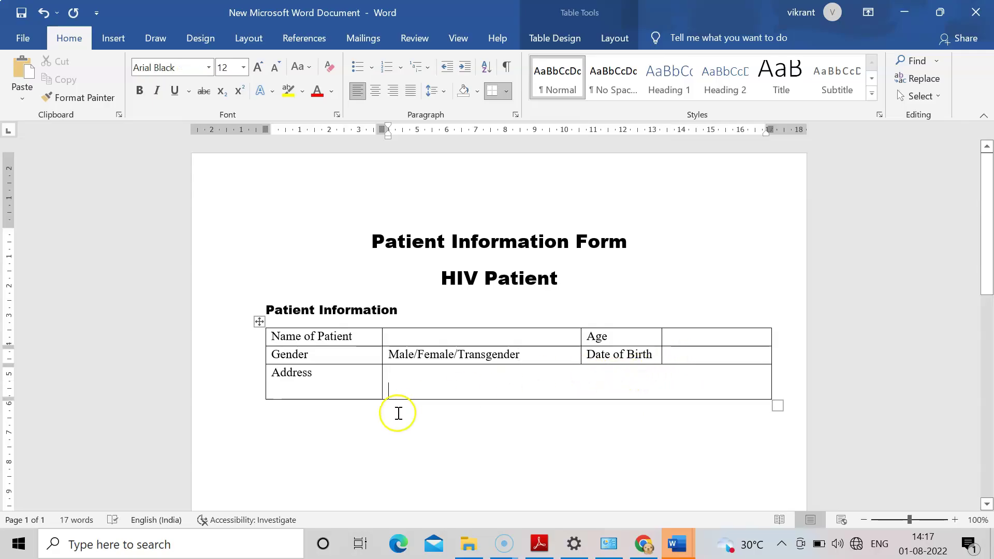
Add the heading "Test Details" below the patient table and insert a two-column table on the line beneath it.
click(427, 425)
key(Return)
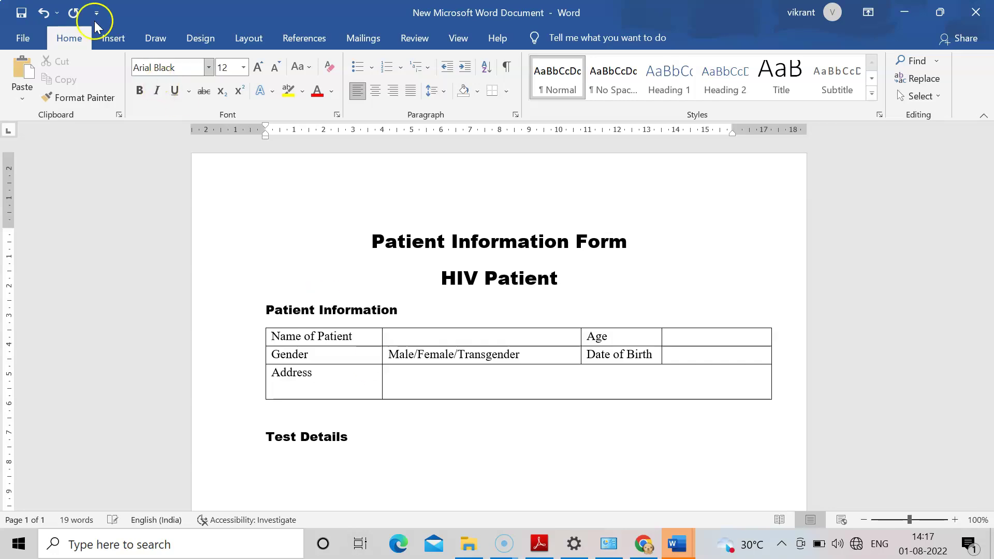
click(117, 39)
click(110, 88)
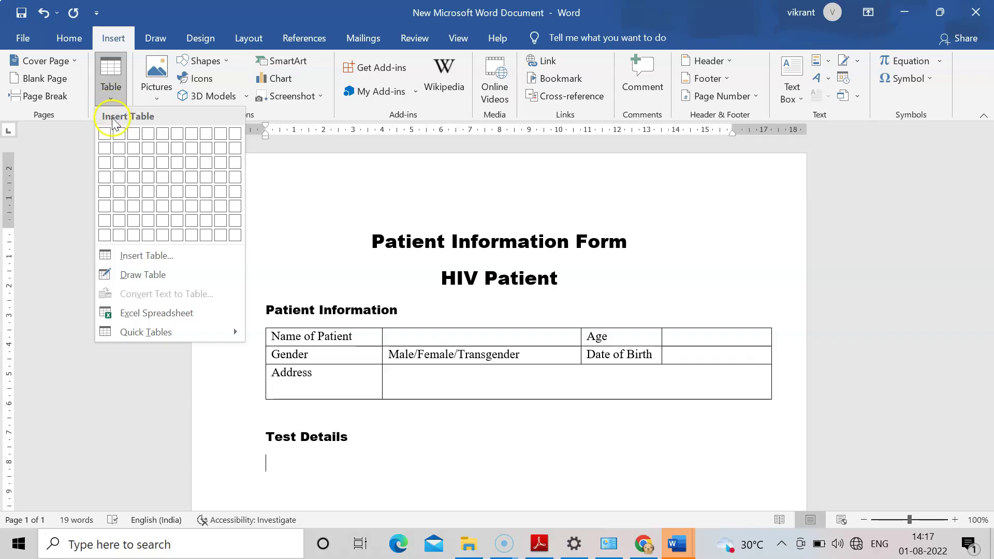
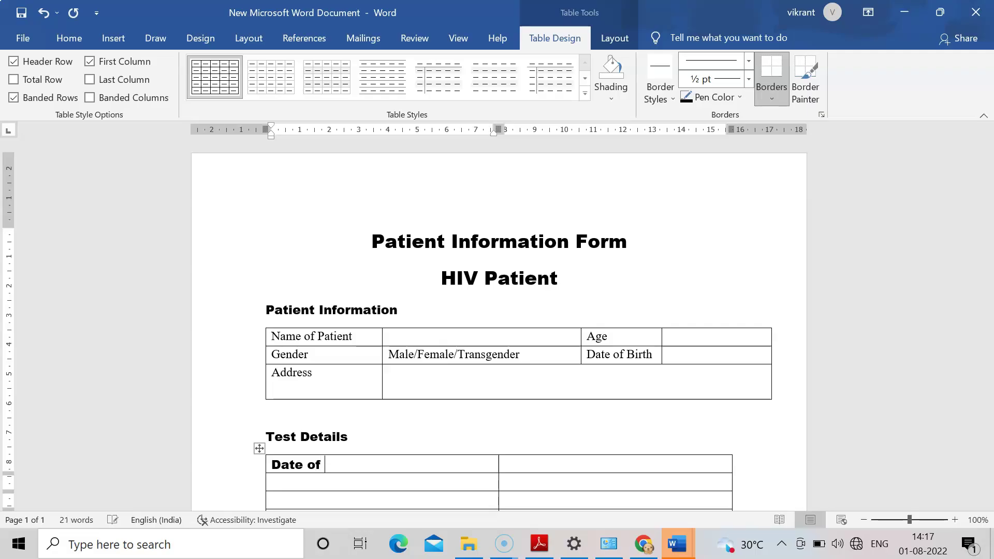
Fill the first column below "Date of Test" with "Test conducted at", "Test done in last two years" and "Test done till yet".
click(313, 484)
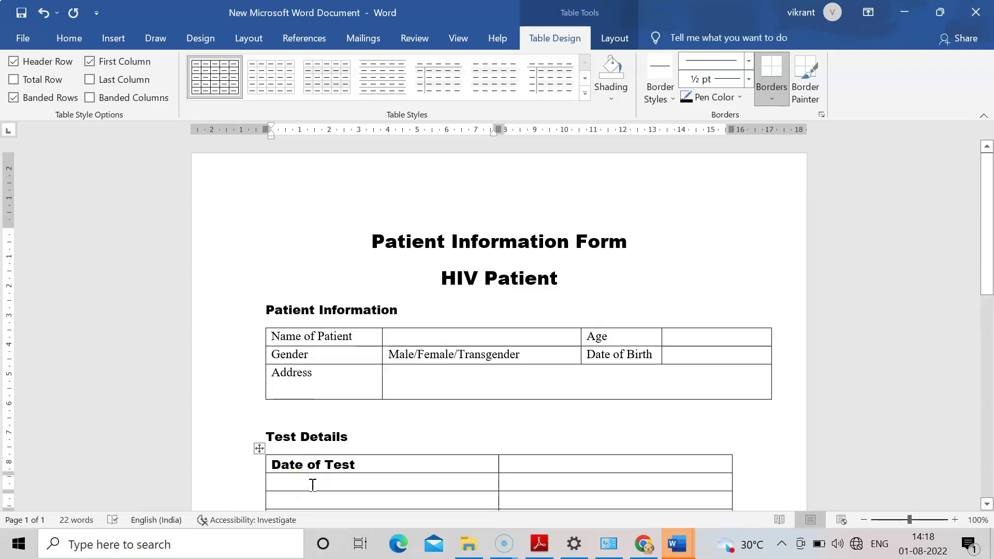
text(Test cond)
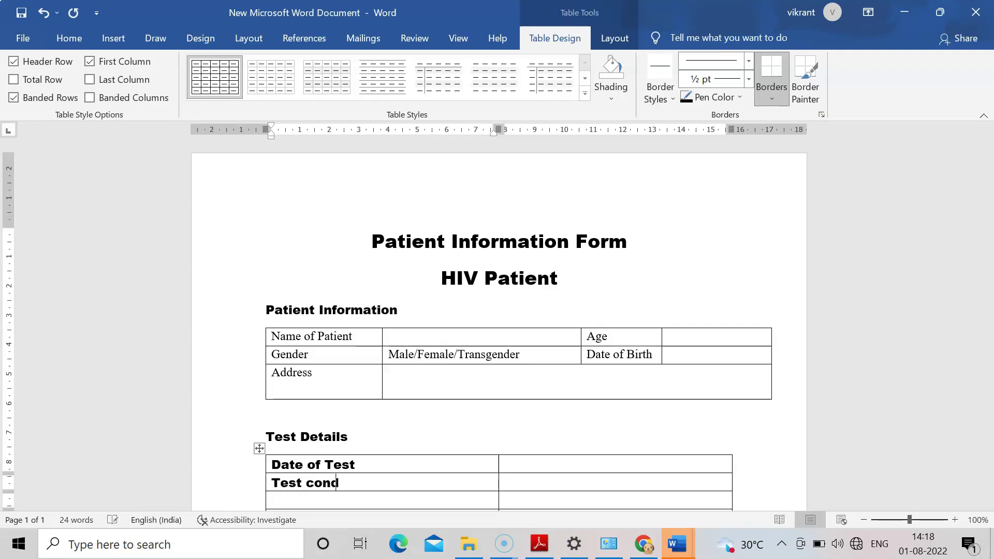
text(ucted at)
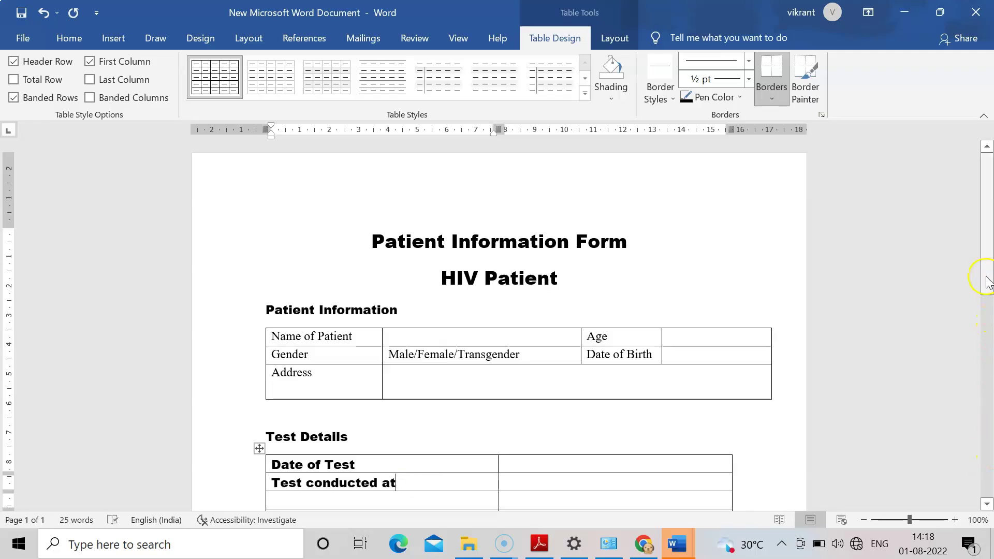
drag(987, 280, 987, 330)
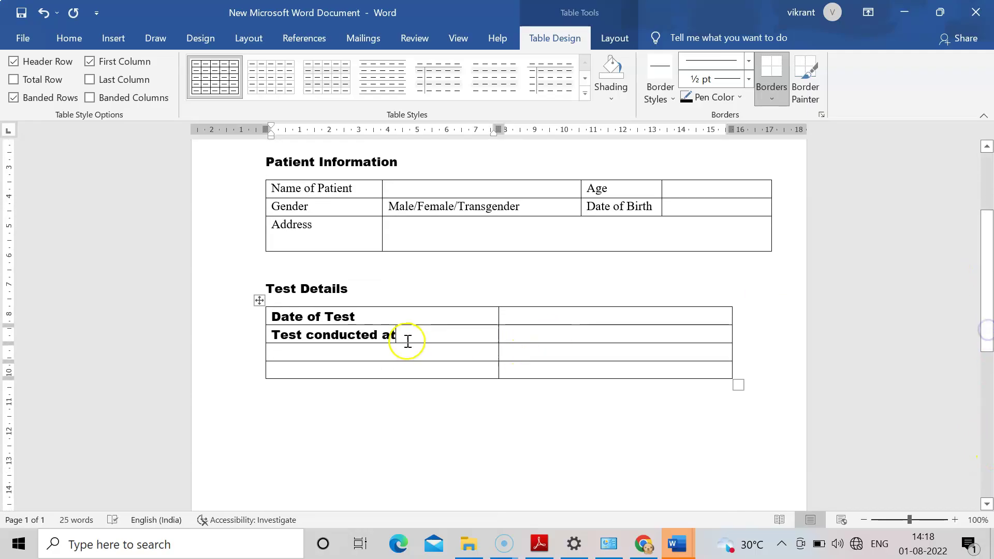
click(358, 356)
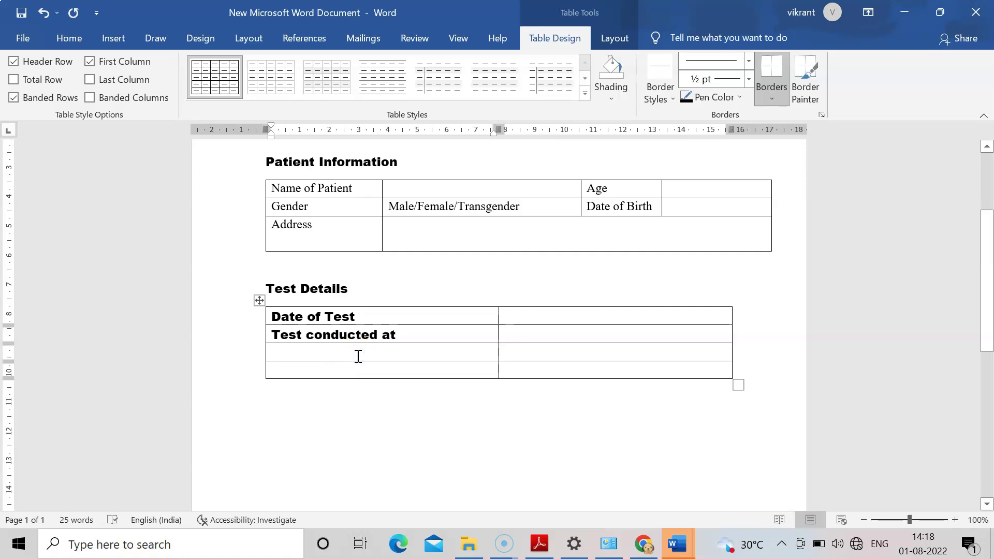
text(Test done in last two years)
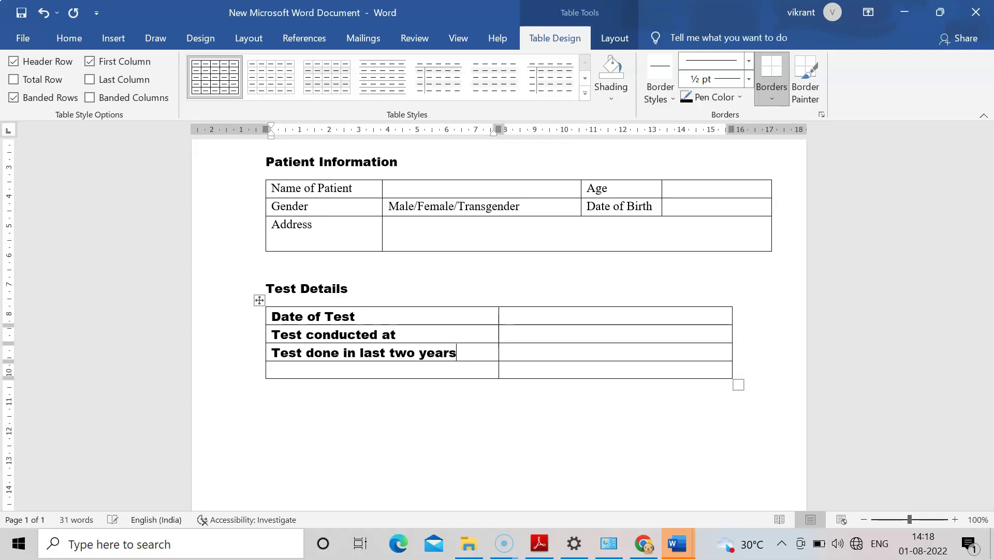
click(308, 368)
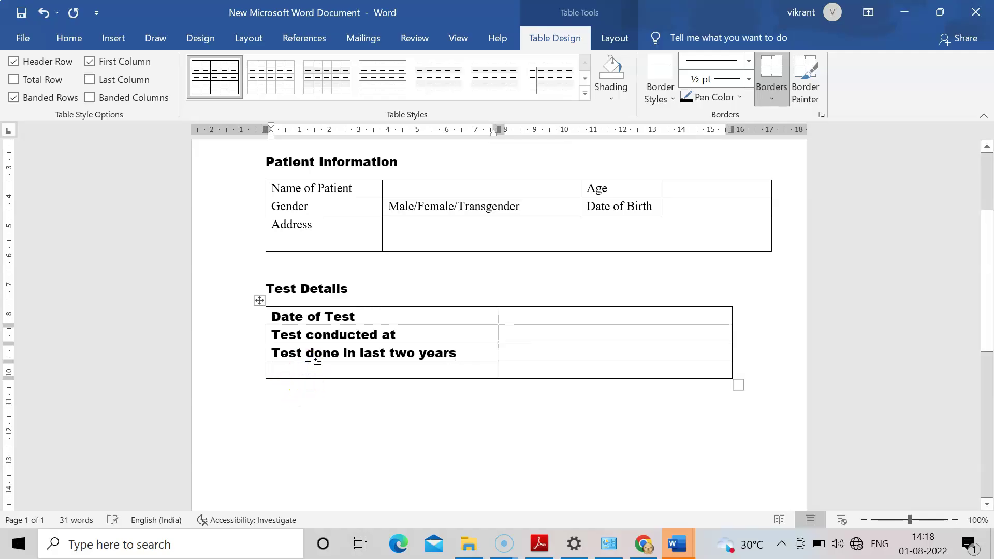
text(Test done till yet)
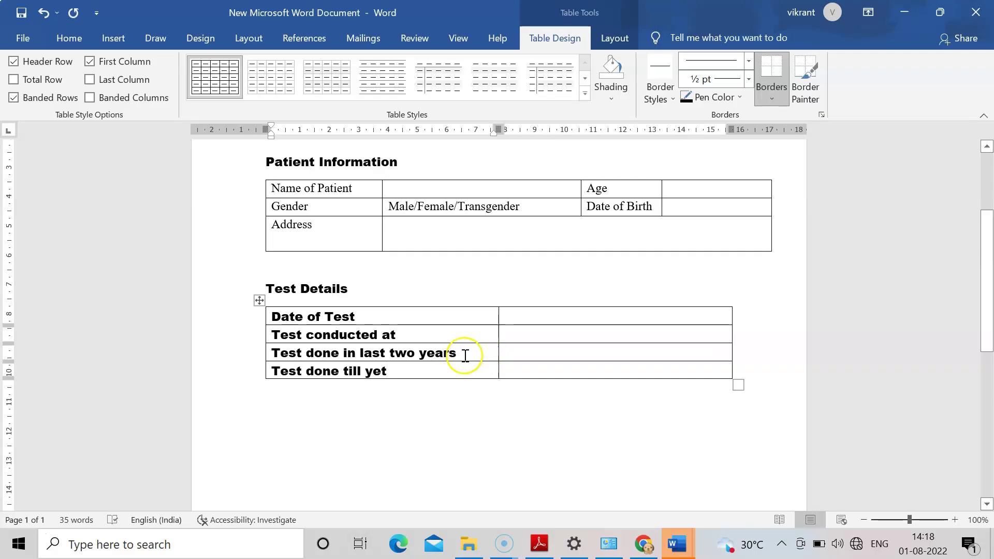
click(522, 370)
click(523, 350)
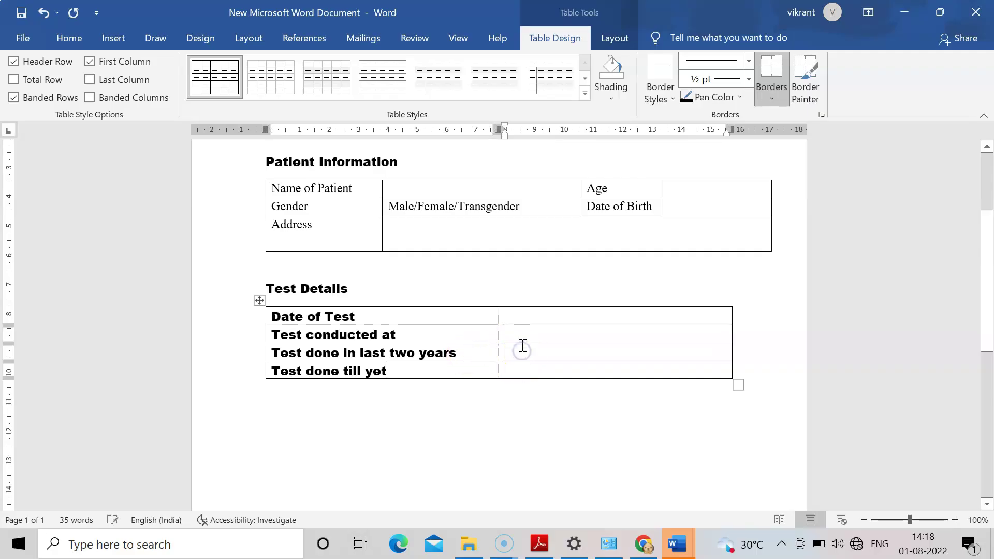
click(523, 338)
click(522, 317)
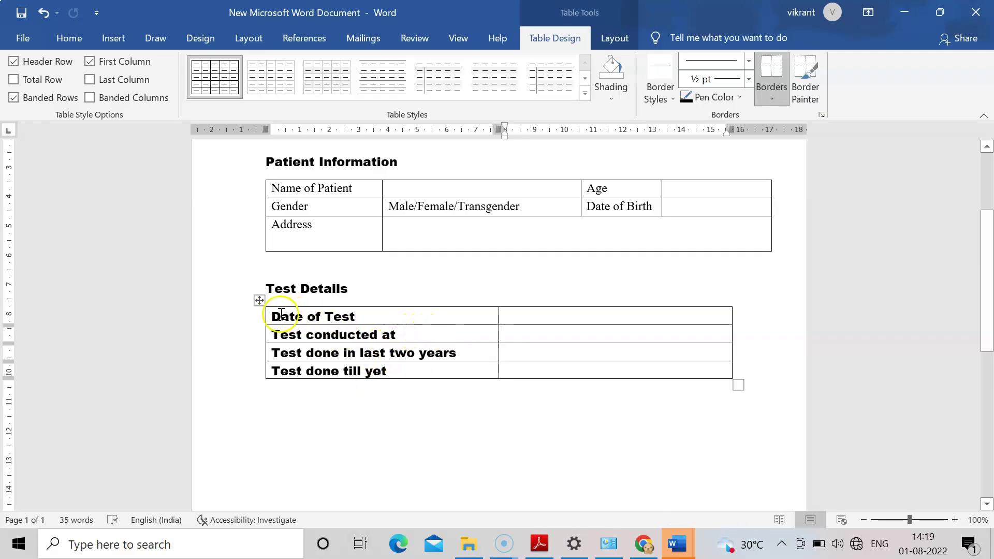
Change the font of the whole test details table to Times New Roman.
click(259, 301)
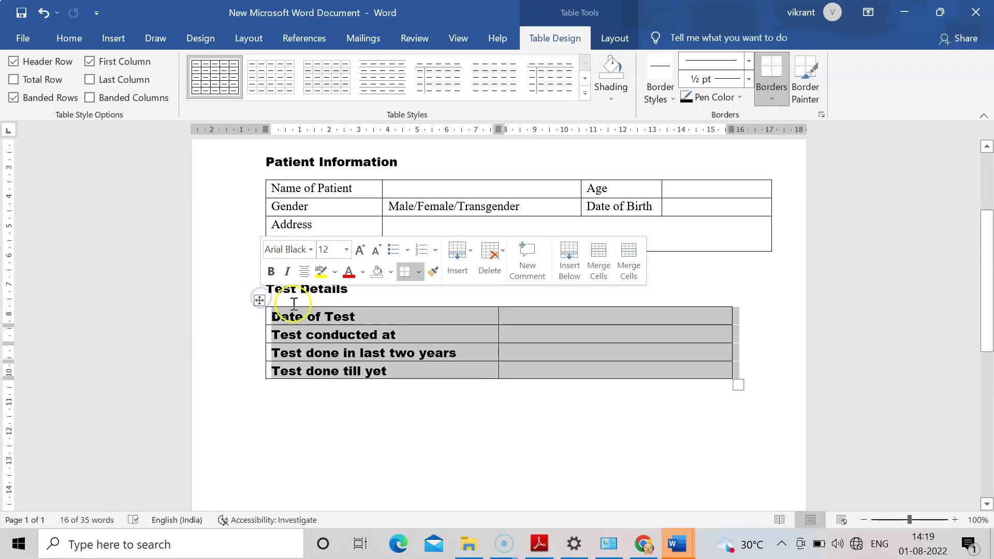
click(68, 41)
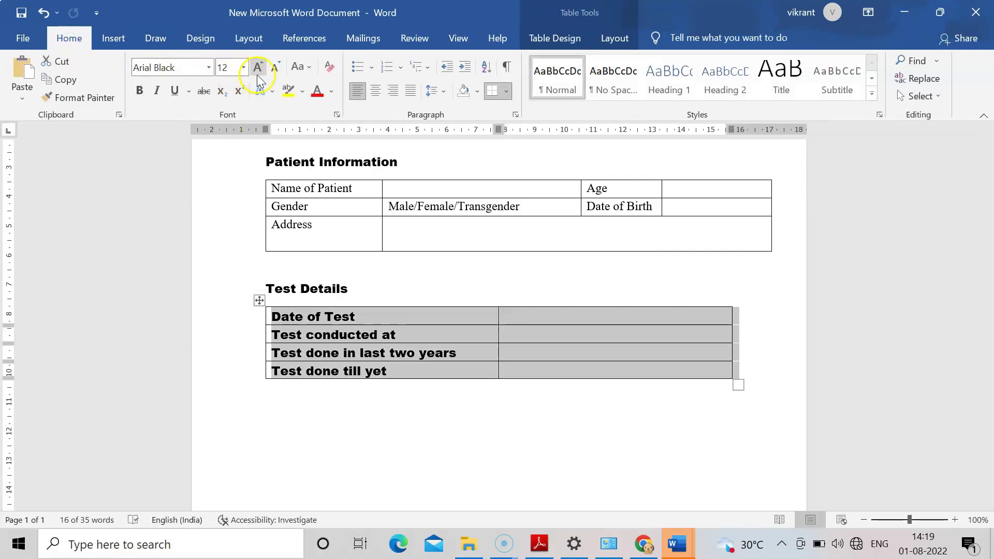
click(208, 68)
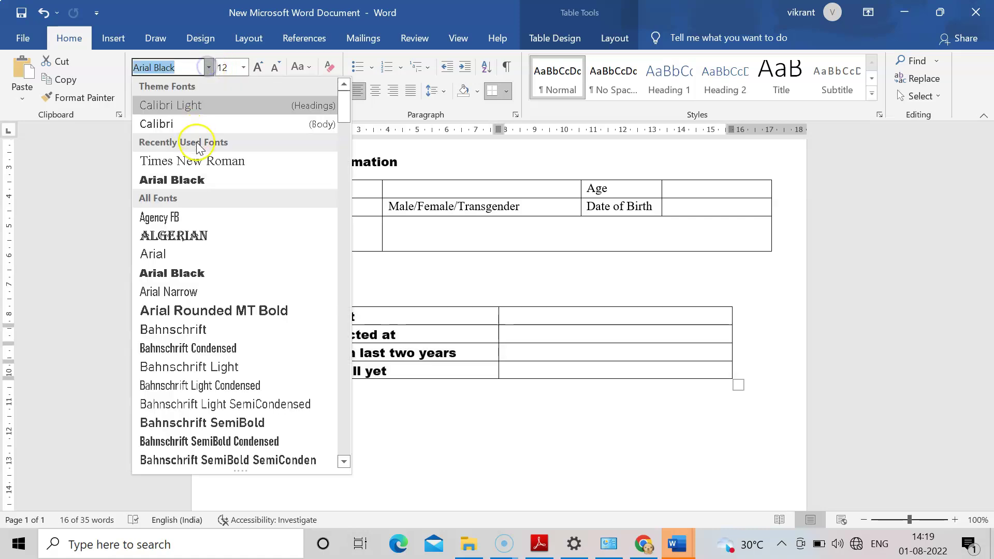
click(199, 161)
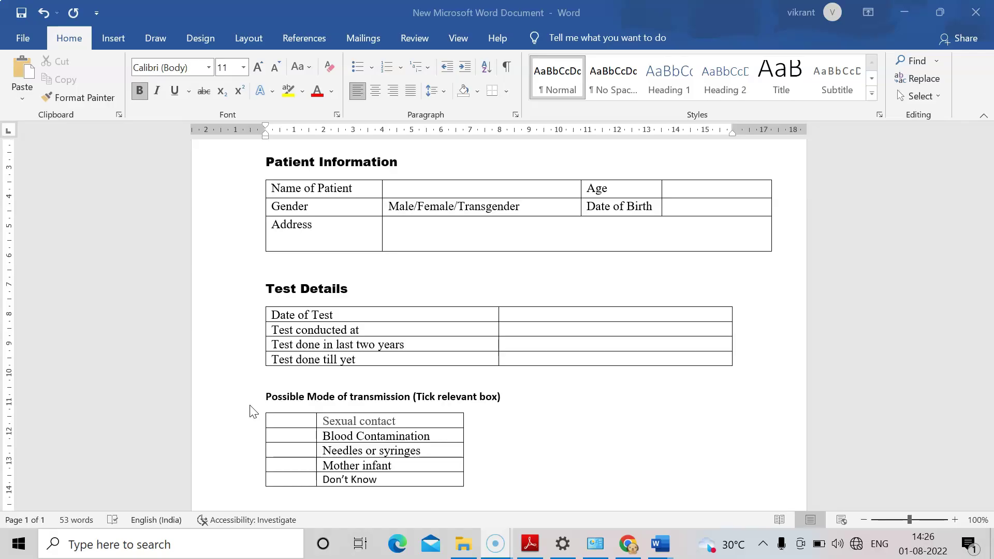
Format the heading "Possible Mode of transmission (Tick relevant box)" in Arial Black at size 12.
click(302, 414)
click(287, 282)
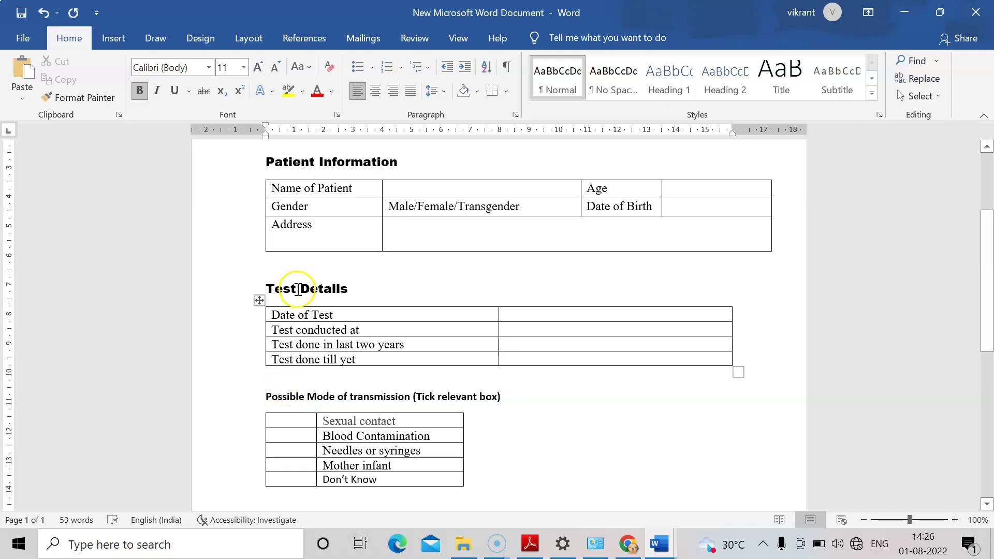
click(314, 290)
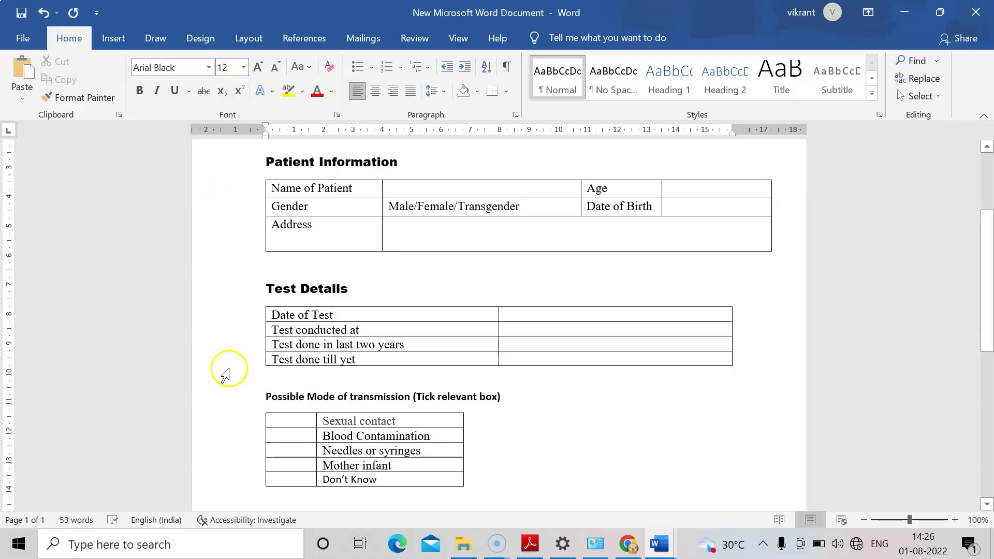
click(288, 401)
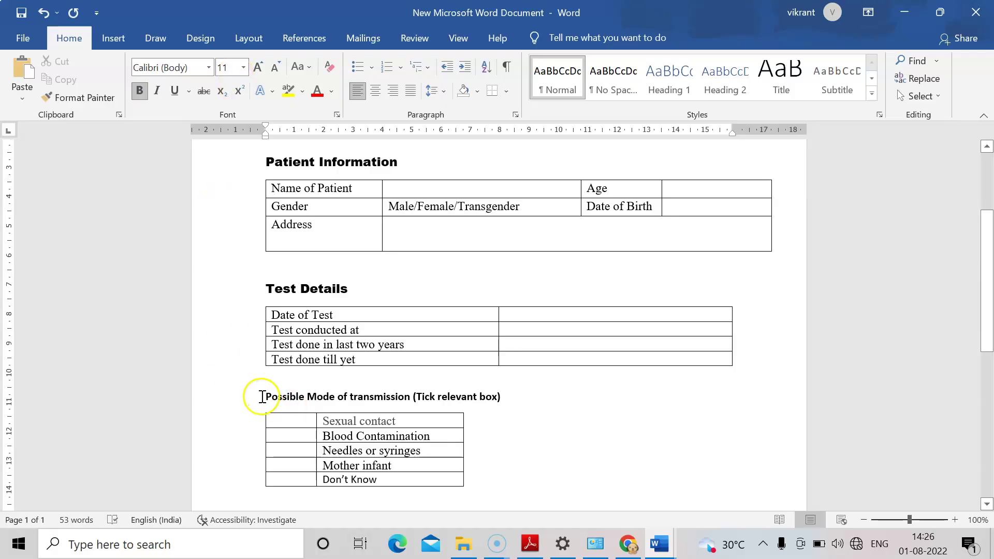
drag(263, 393, 510, 395)
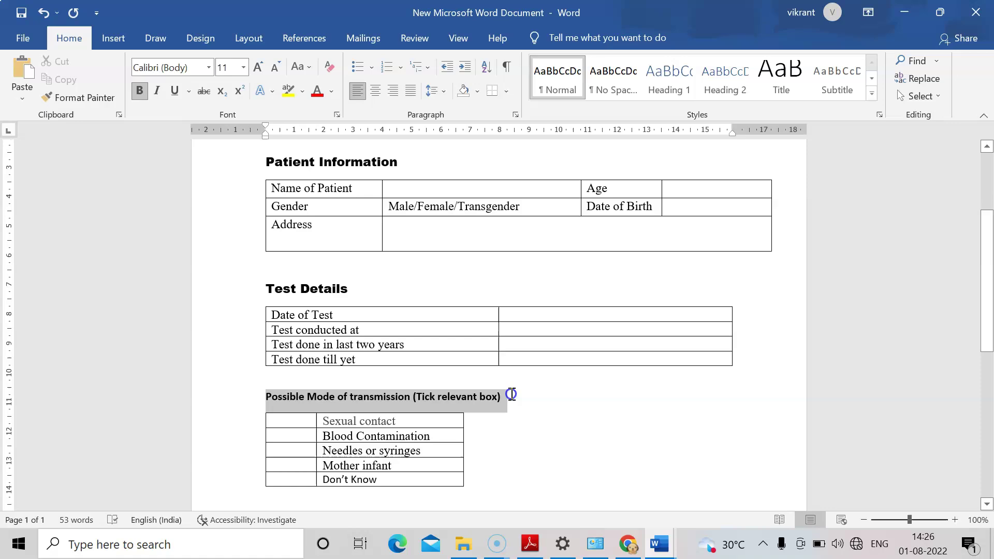
click(208, 67)
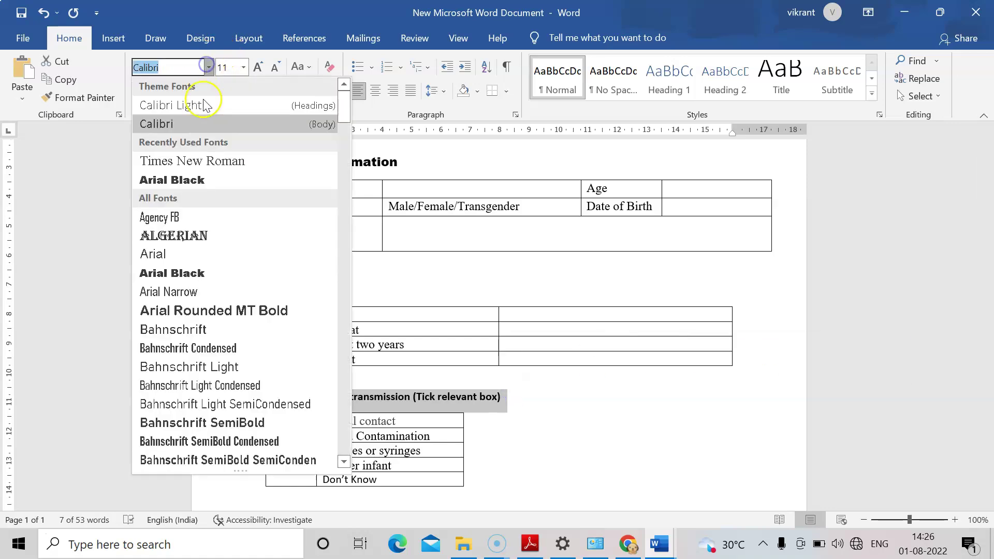
click(200, 179)
click(243, 68)
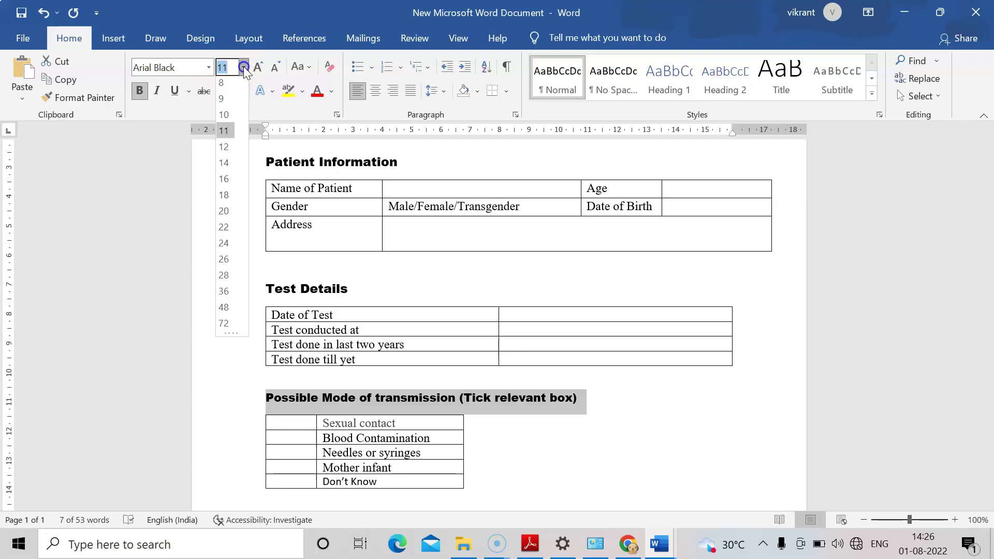
click(224, 150)
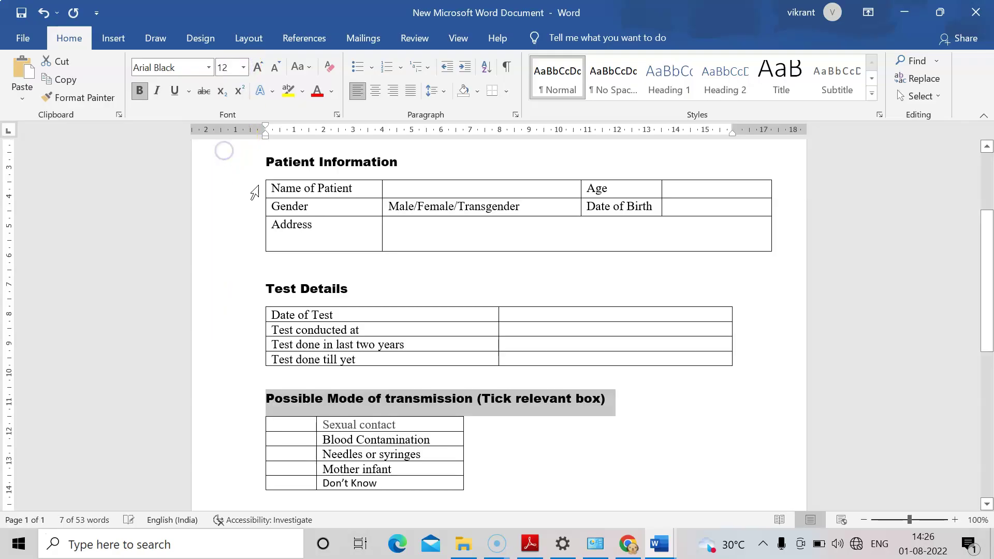
click(495, 399)
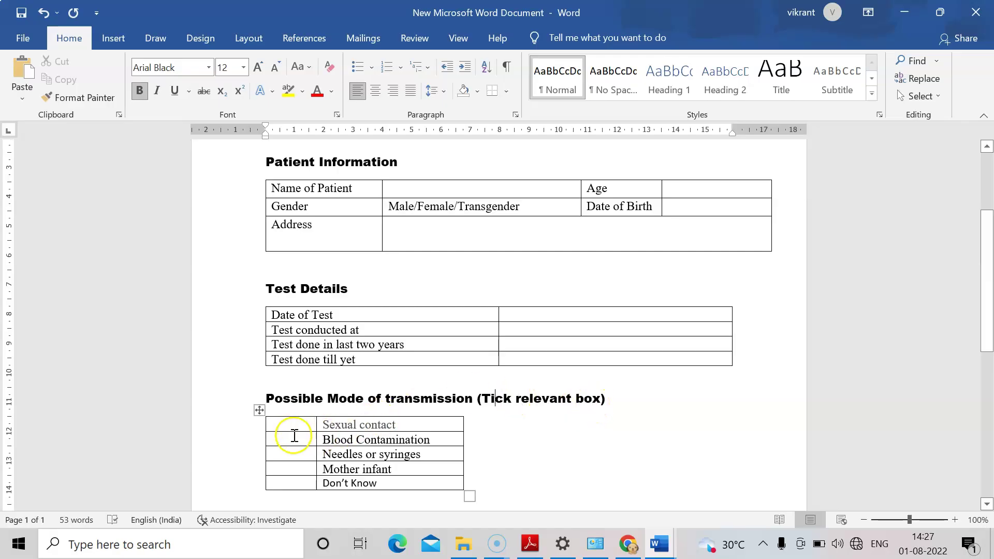
Try to add a check mark before "Tick" in the transmission heading by applying the check-mark bullet.
mouse_move(317, 409)
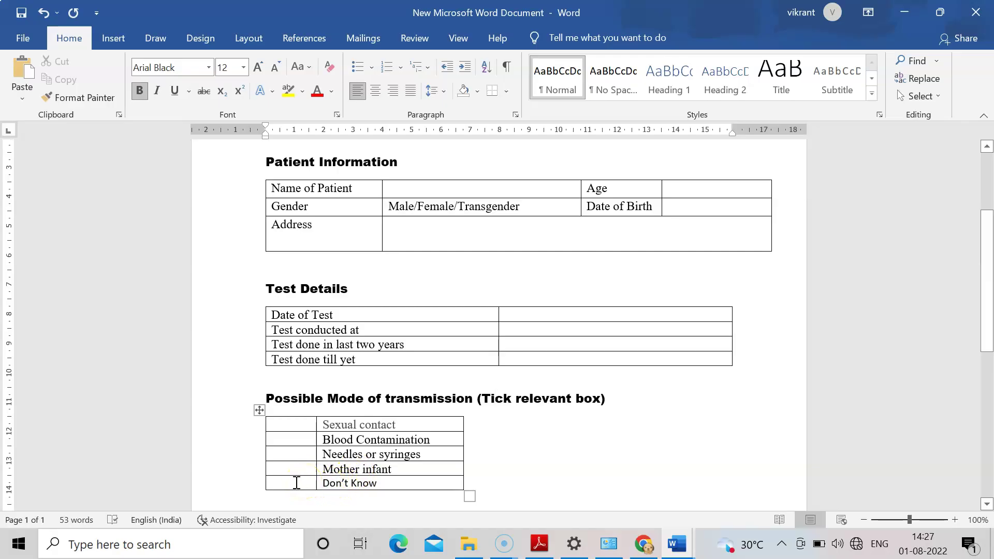
click(481, 398)
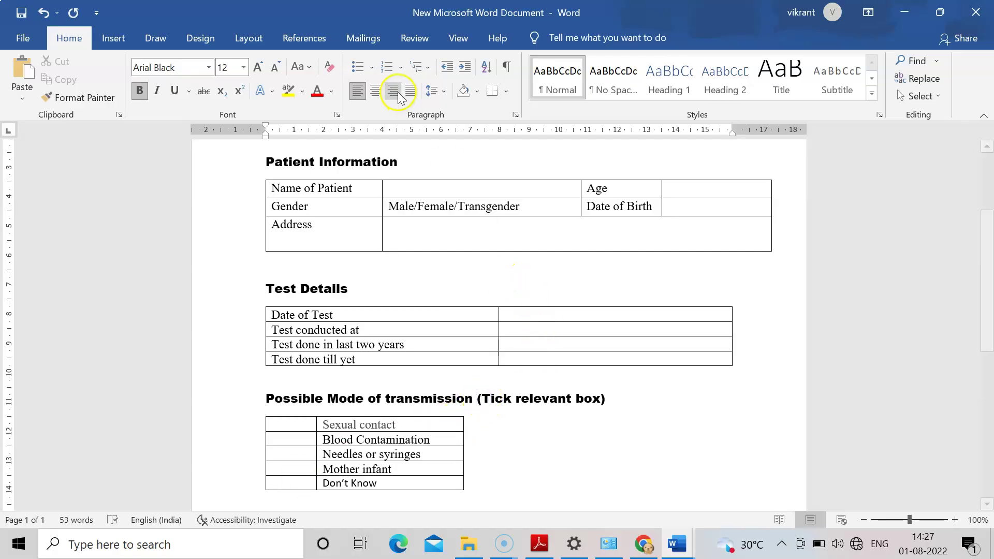
click(372, 67)
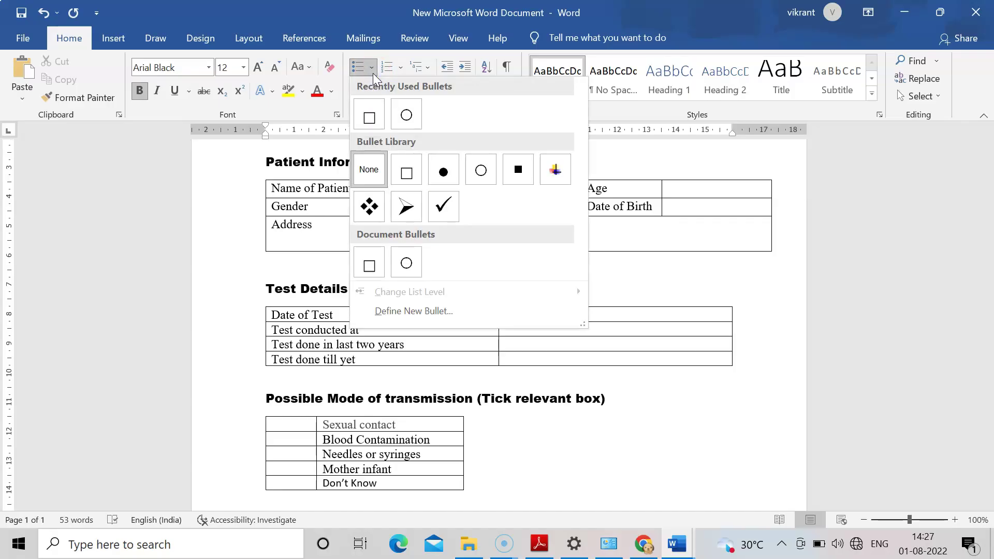
click(444, 212)
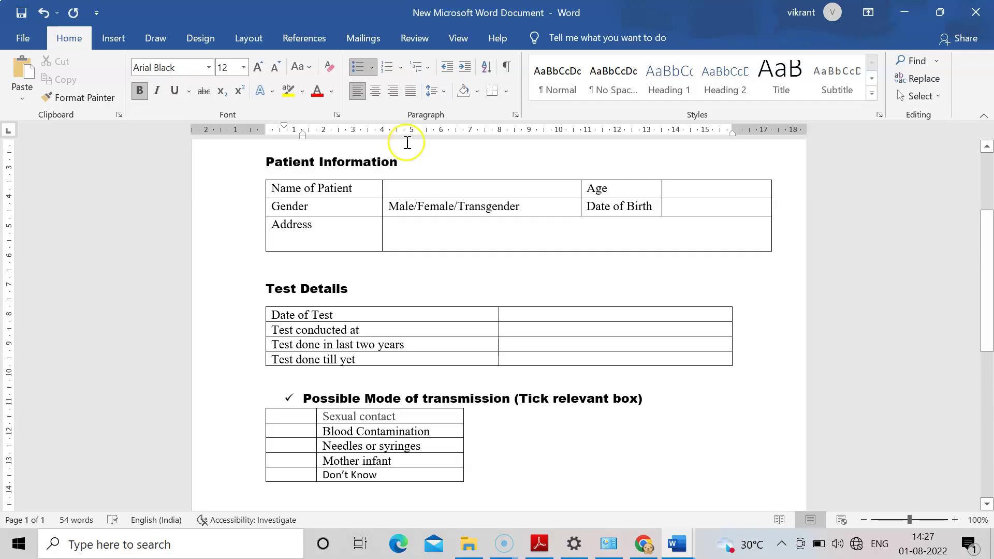
click(306, 401)
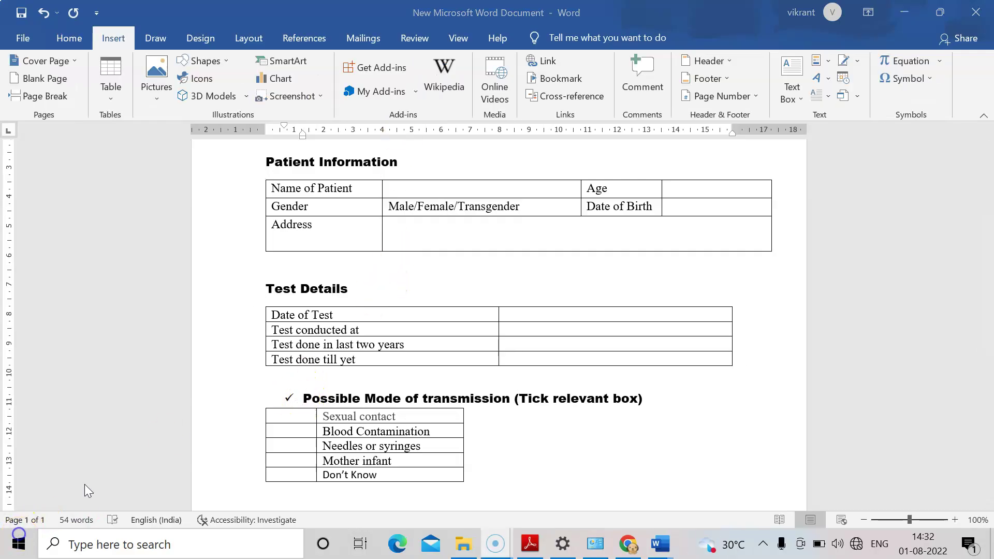
Remove the check-mark bullet and its indent from the "Possible Mode of transmission" heading.
click(69, 38)
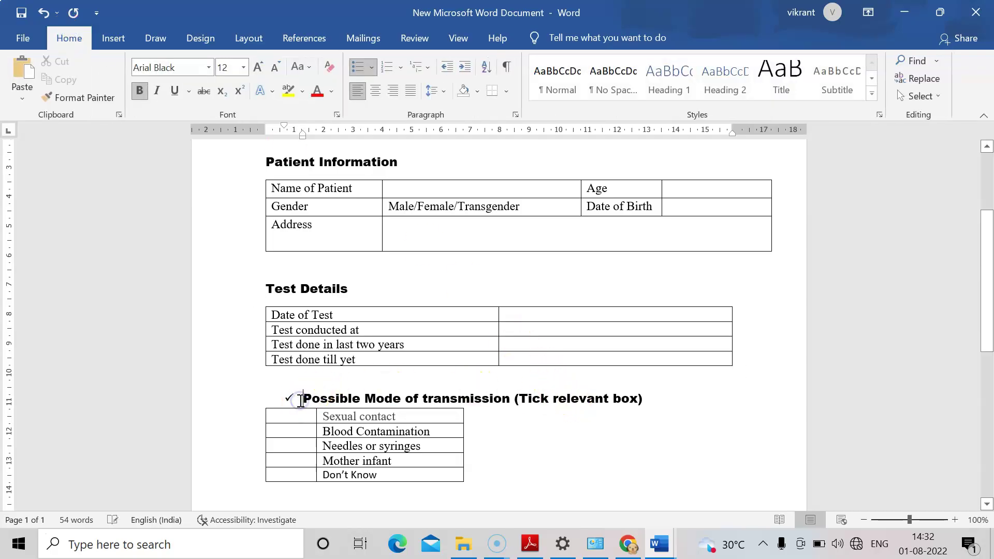
key(BackSpace)
key(BackSpace)
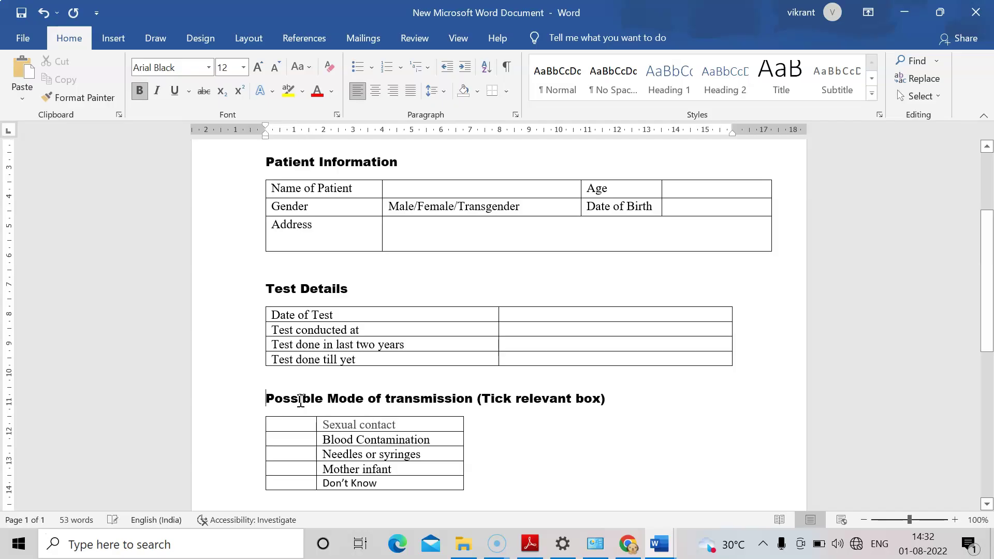
Insert the Wingdings check mark symbol (character code 252) before "Tick" in the "Possible Mode of transmission" heading.
click(482, 399)
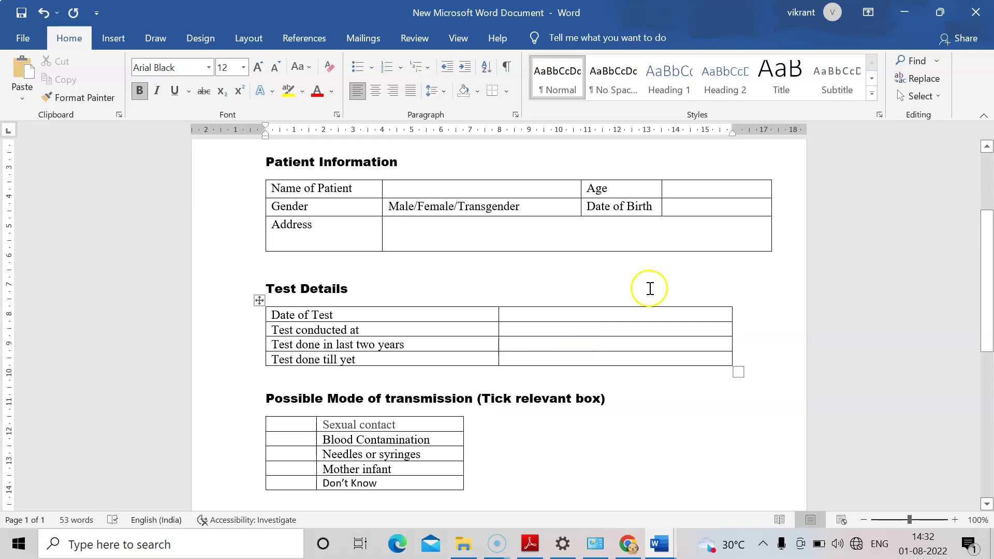
click(114, 39)
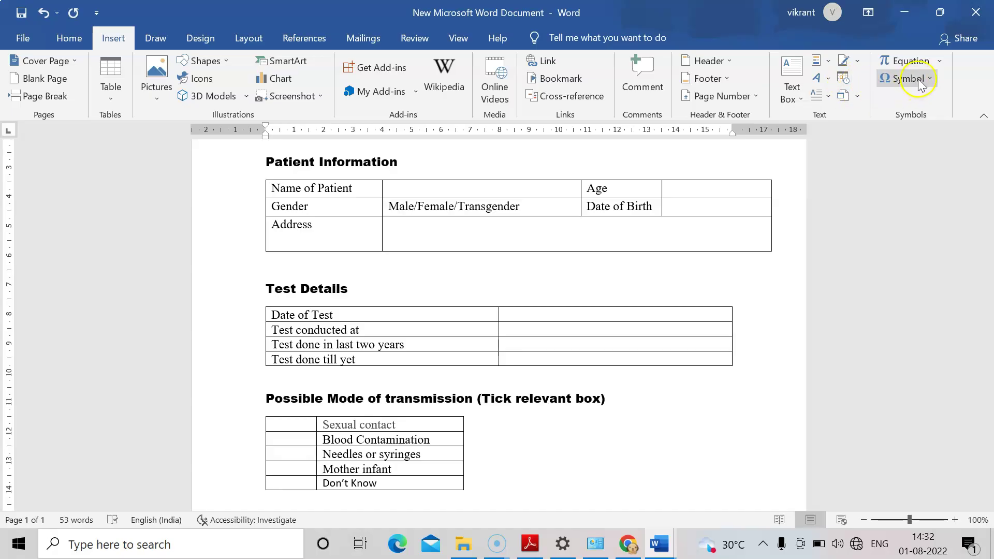
click(919, 82)
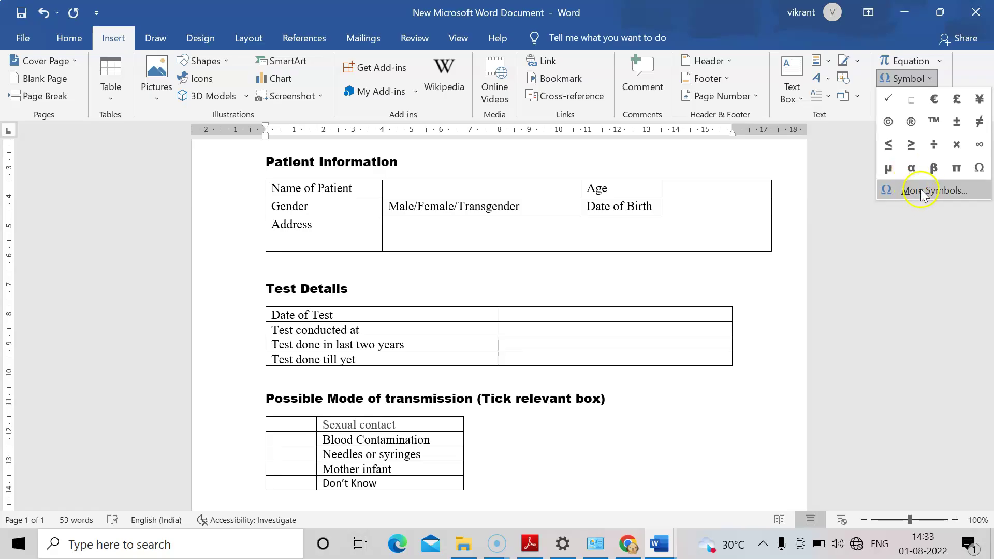
click(922, 190)
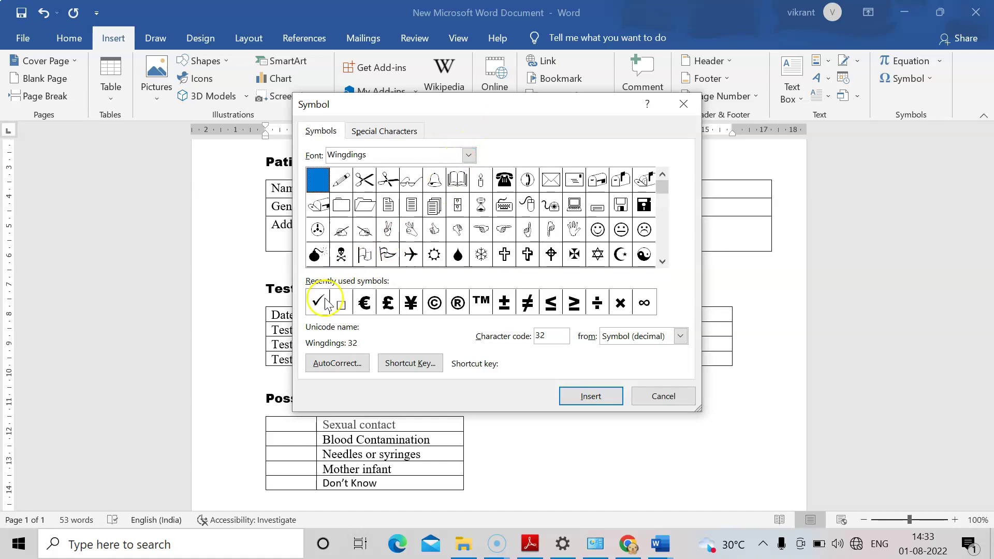
click(469, 155)
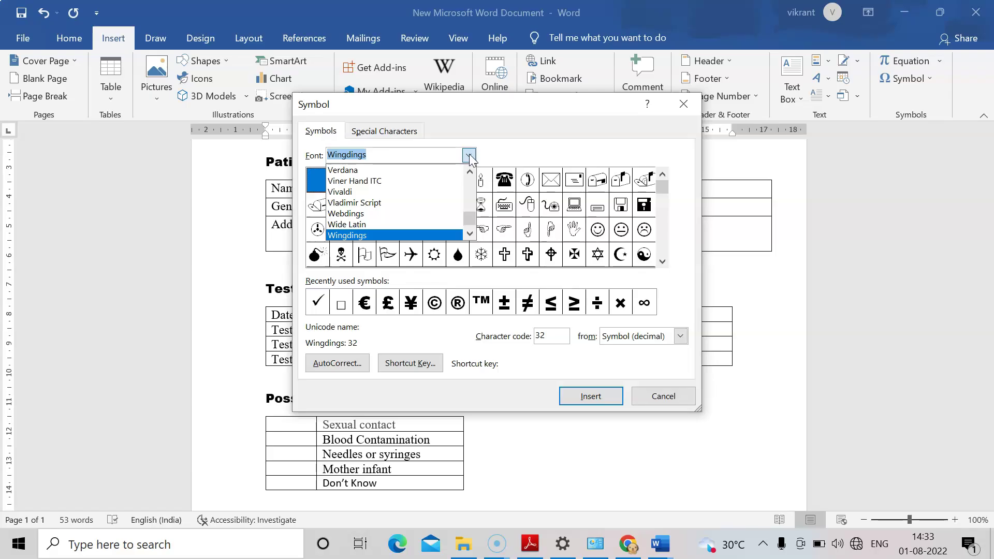
click(386, 236)
drag(385, 237, 367, 237)
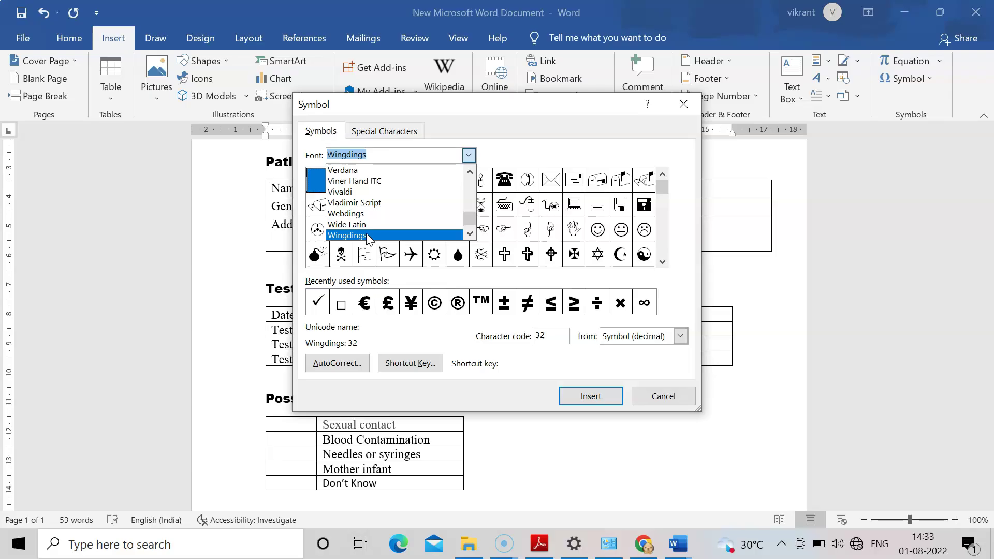
click(368, 237)
click(688, 240)
click(662, 191)
drag(662, 192, 662, 257)
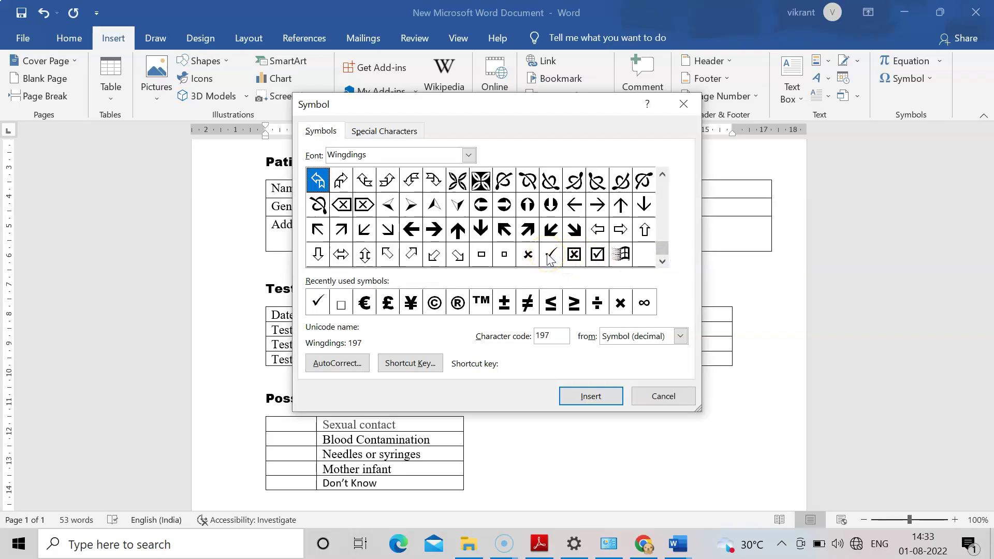
click(550, 255)
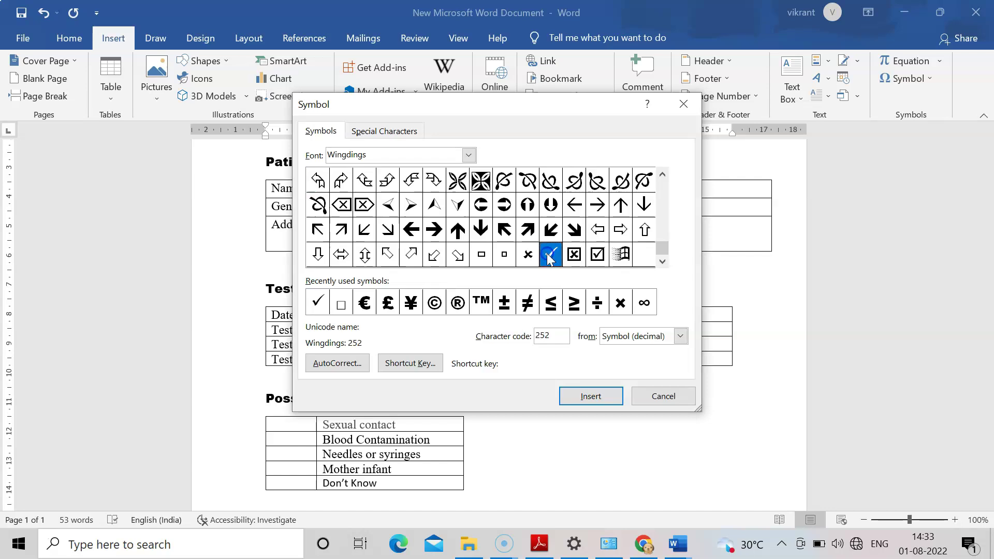
click(589, 398)
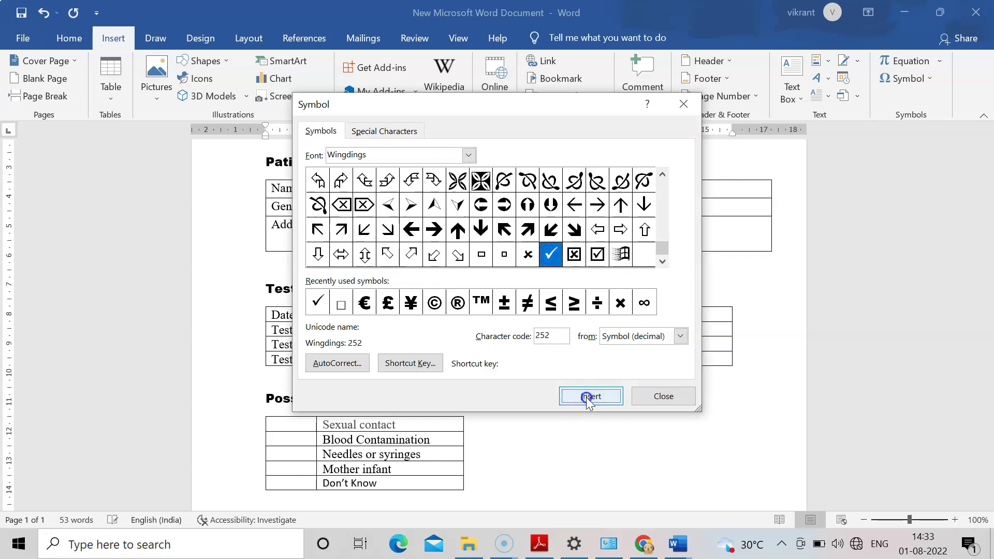
click(662, 397)
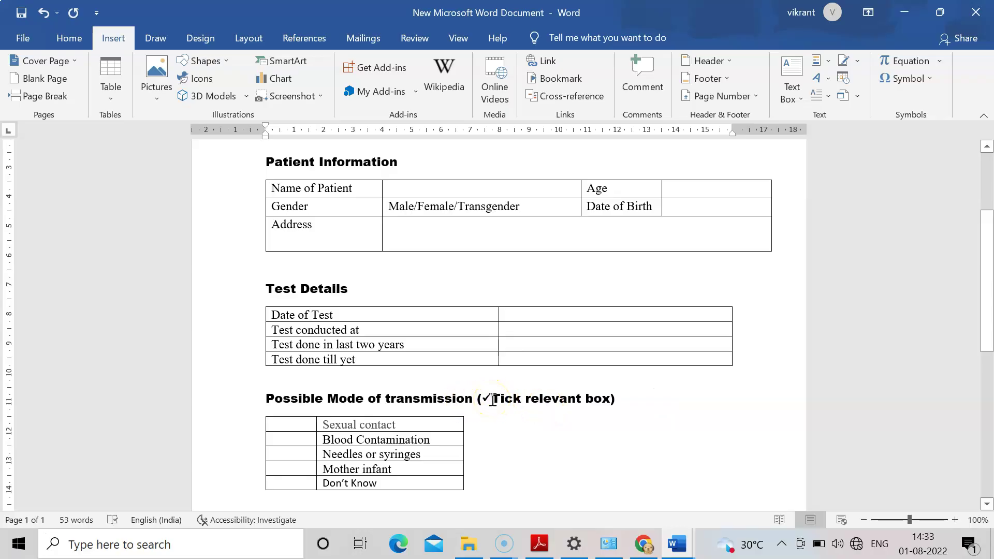
click(492, 399)
drag(492, 399, 480, 399)
click(622, 403)
click(513, 454)
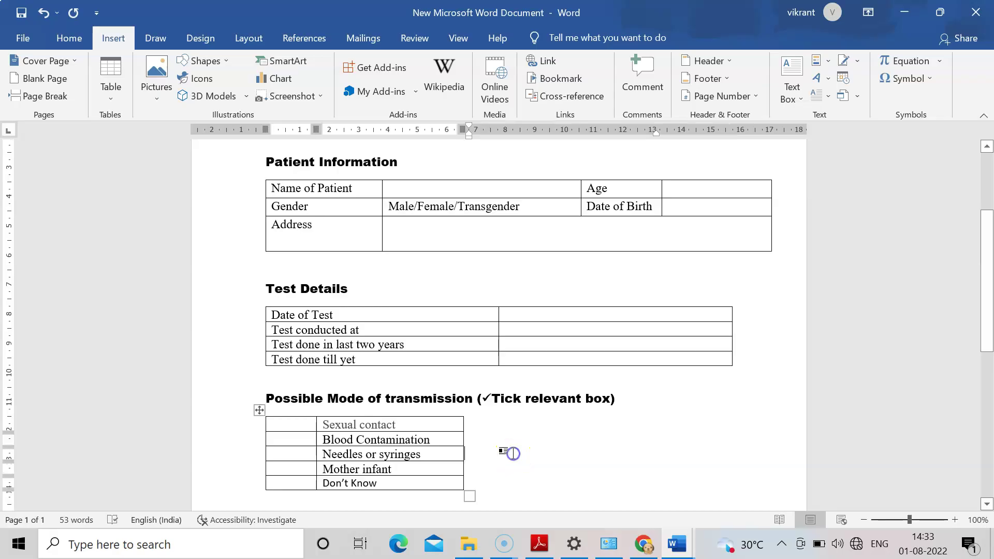
key(ctrl+End)
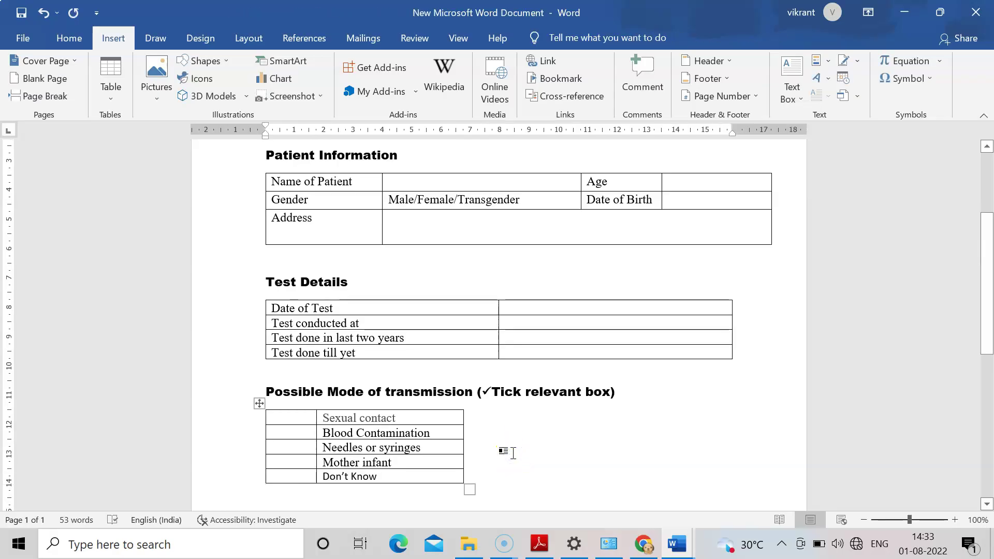
scroll(506, 450, down, 1)
click(494, 450)
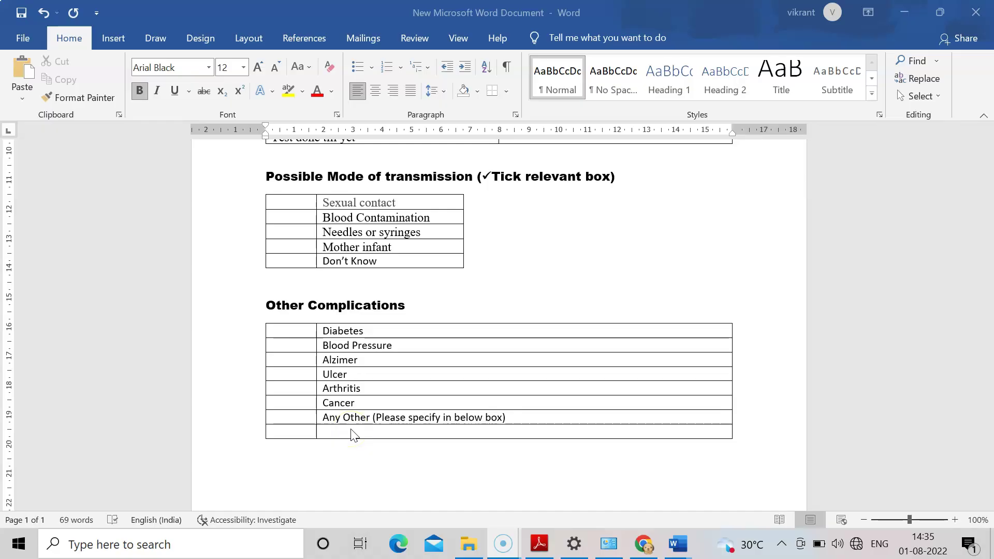
Copy "(✓Tick relevant box)" from the transmission heading to the end of the "Other Complications" heading.
click(475, 177)
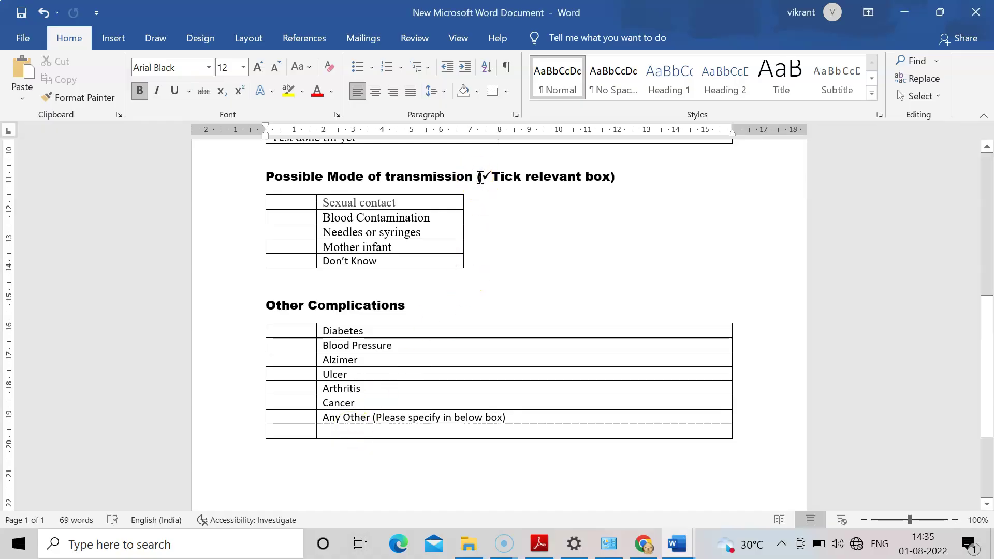
drag(476, 177, 623, 176)
key(ctrl+c)
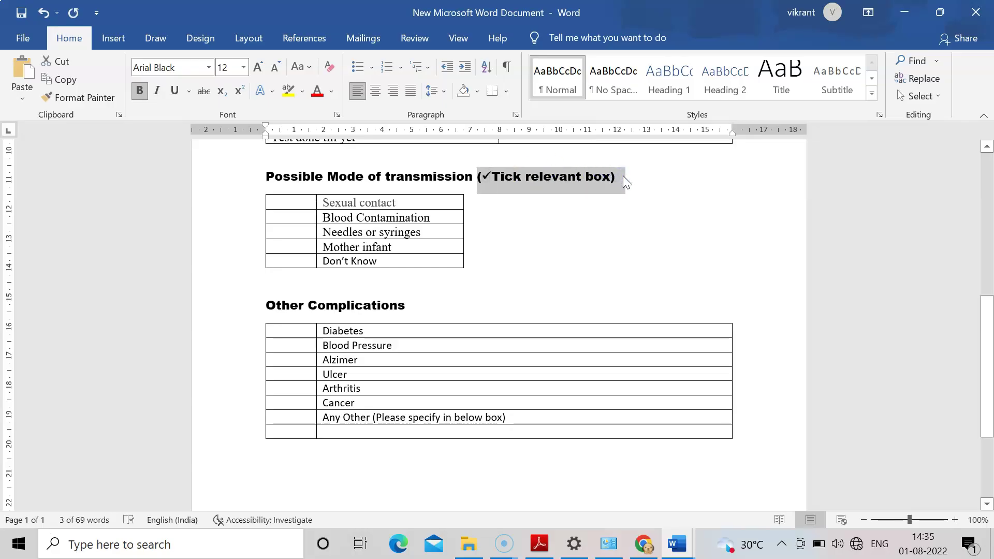
double_click(435, 307)
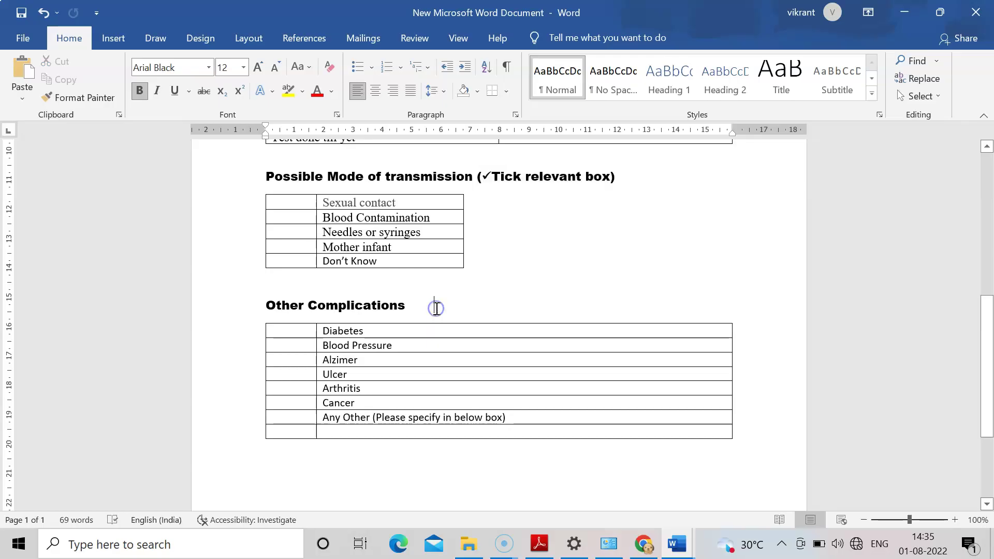
key(ctrl+v)
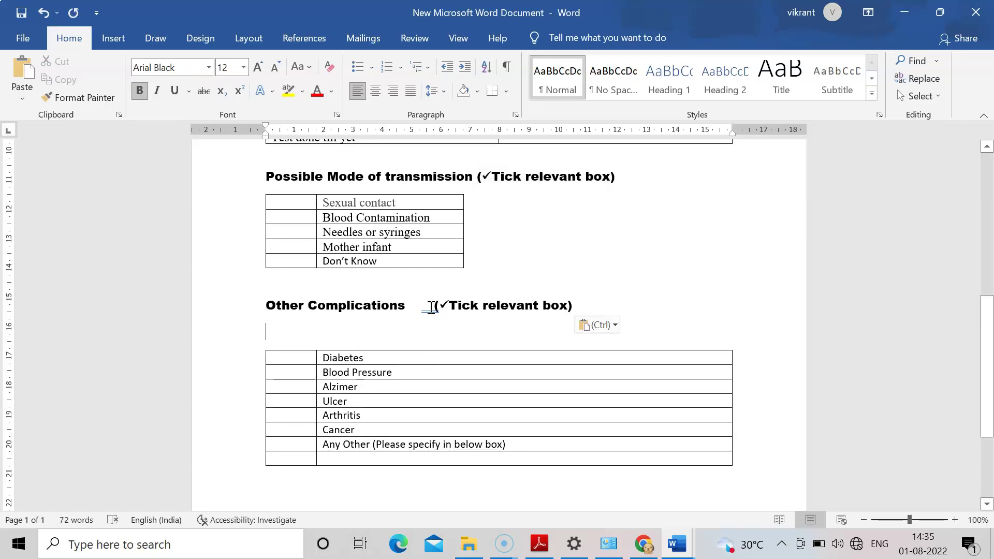
Remove the extra spaces before "(✓Tick relevant box)" in the "Other Complications" heading and the empty line below that heading.
click(430, 307)
key(BackSpace)
key(BackSpace)
key(BackSpace)
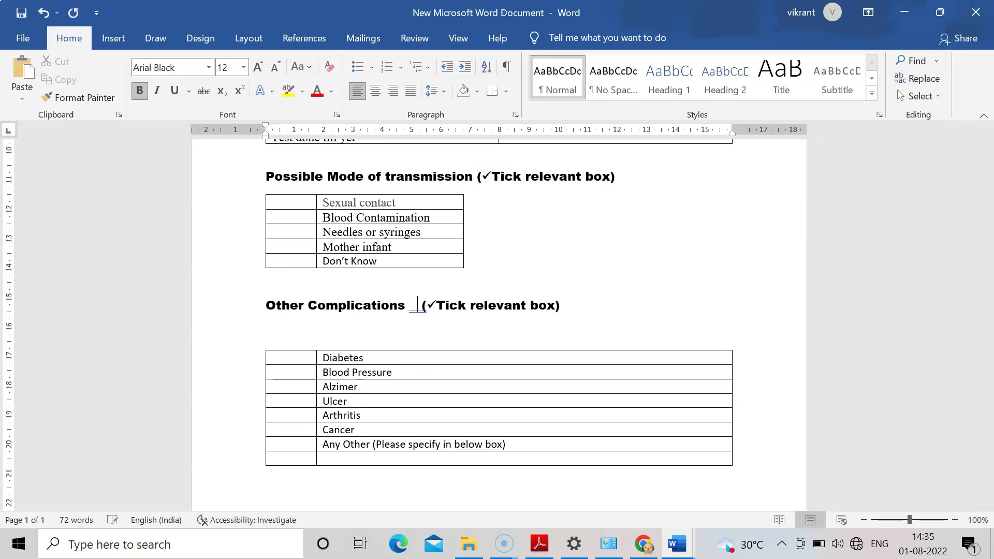
click(371, 334)
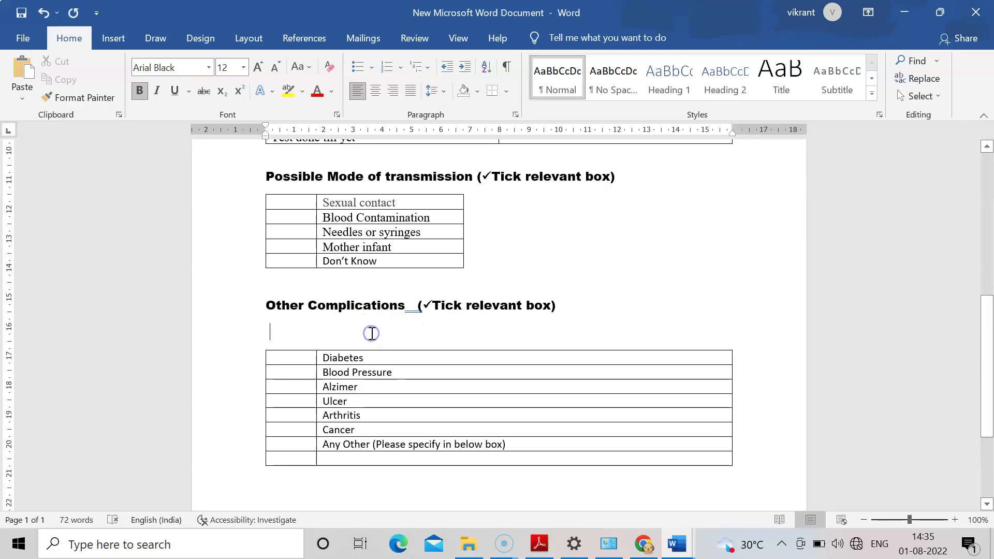
key(BackSpace)
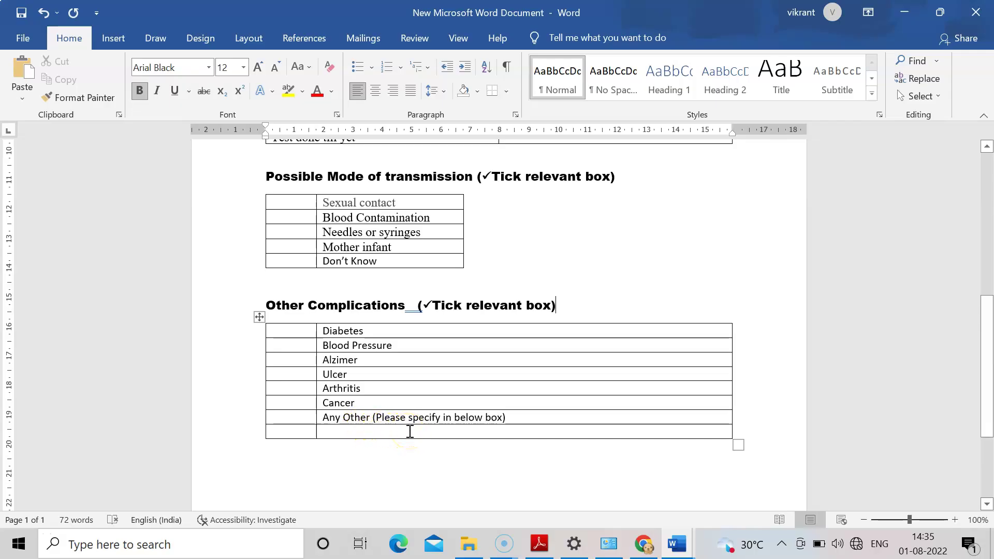
Add a "Regular Medicine" label below the complications table, followed by an underscore fill-in line across most of the text width.
click(373, 466)
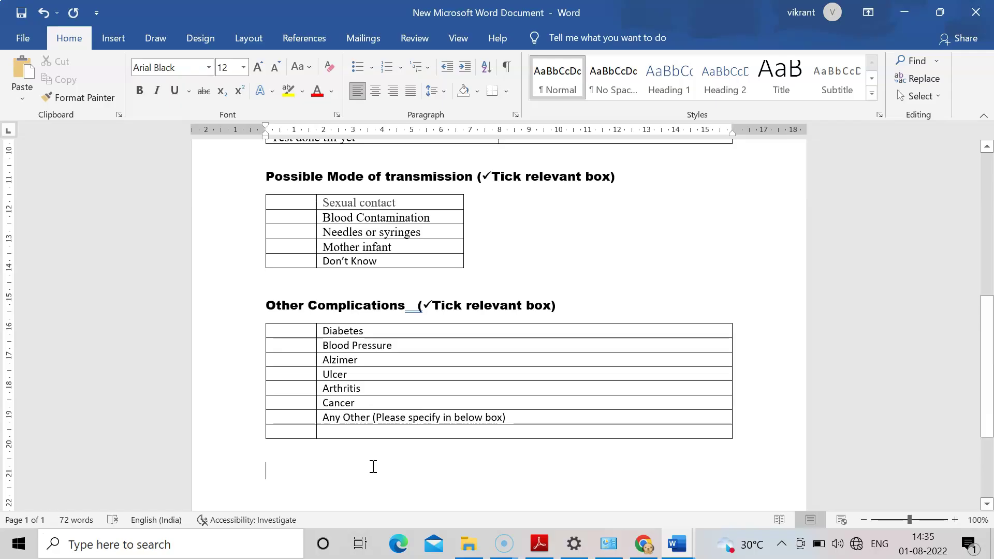
text(Reg)
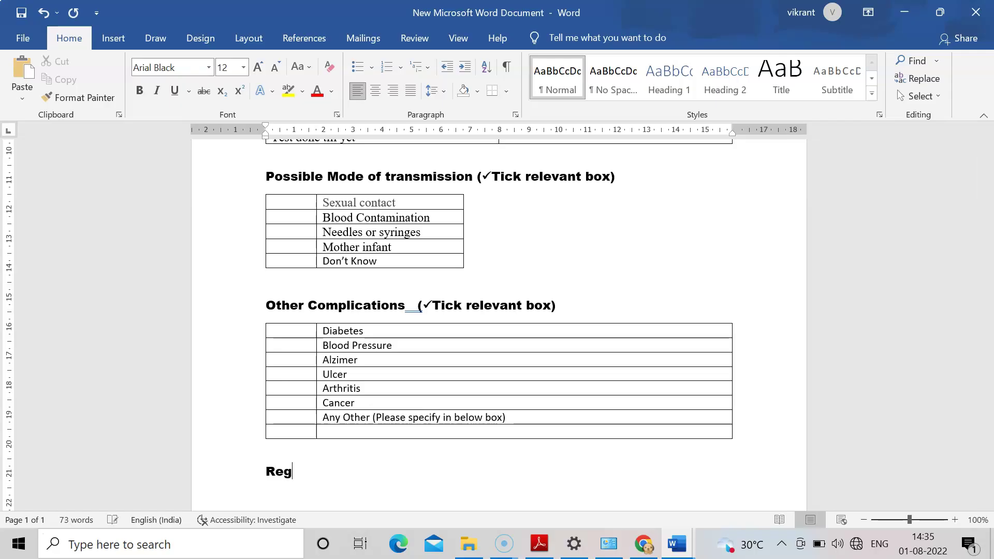
text(ular Medicine __________________________________)
key(BackSpace)
key(BackSpace)
key(BackSpace)
key(BackSpace)
key(BackSpace)
key(BackSpace)
key(BackSpace)
key(BackSpace)
key(BackSpace)
key(BackSpace)
key(BackSpace)
key(BackSpace)
key(BackSpace)
key(BackSpace)
key(BackSpace)
key(BackSpace)
key(BackSpace)
key(BackSpace)
key(BackSpace)
key(BackSpace)
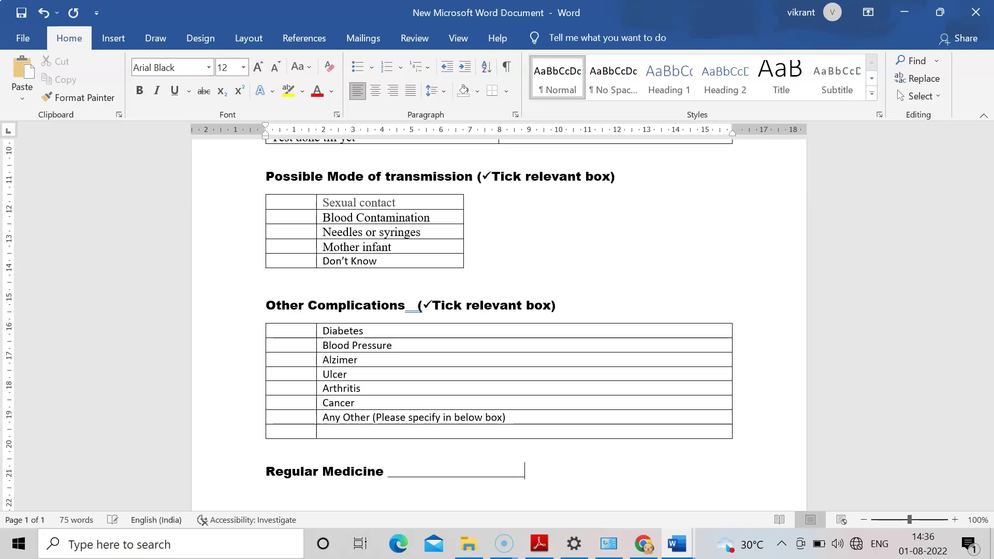
key(BackSpace)
key(BackSpace)
key(BackSpace)
key(BackSpace)
key(BackSpace)
key(BackSpace)
key(BackSpace)
key(BackSpace)
key(BackSpace)
key(BackSpace)
key(BackSpace)
key(BackSpace)
text(____________________________________________)
Add a second underscore fill-in line beneath the "Regular Medicine" line, ending at about the same point.
key(Return)
text(_______________________________________________)
key(BackSpace)
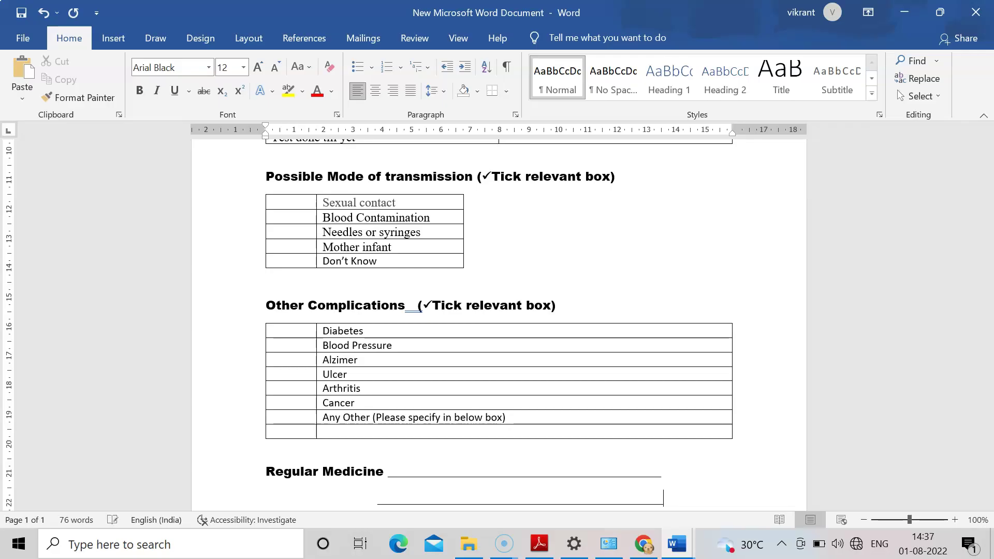
Add the labels "Date of Visit" and "Checked By" on separate lines below, each followed by a short underscore fill-in line.
key(Return)
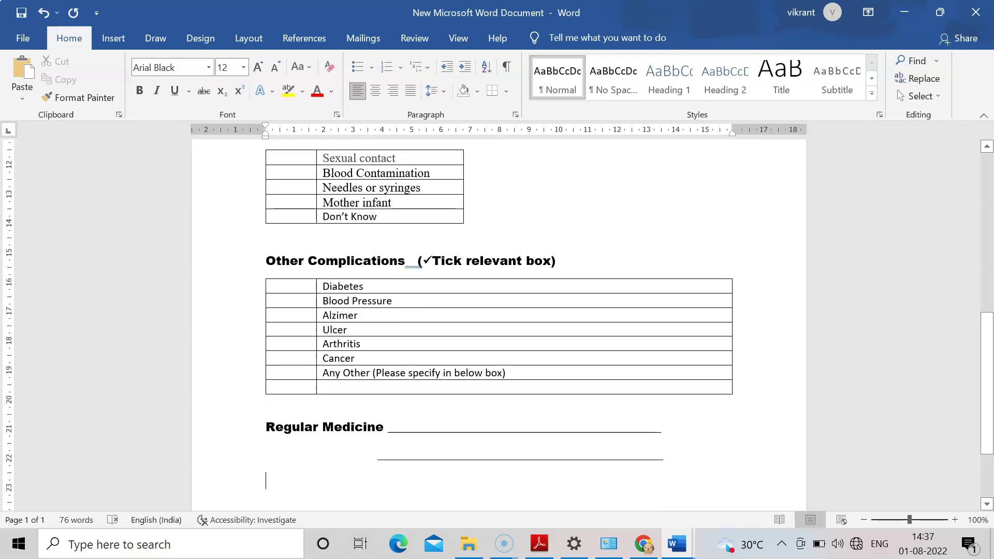
text(Date o)
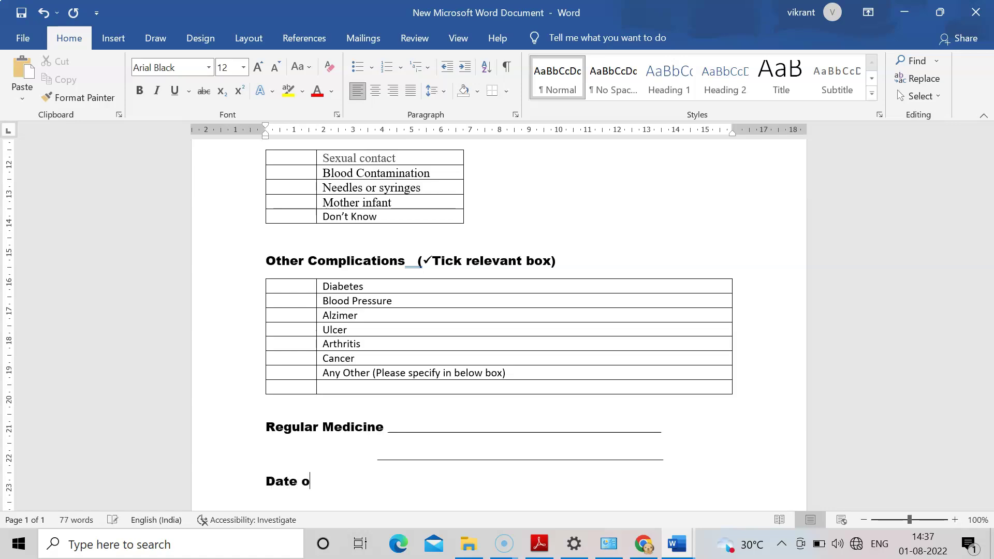
text(f Visit_________________________)
scroll(373, 467, down, 1)
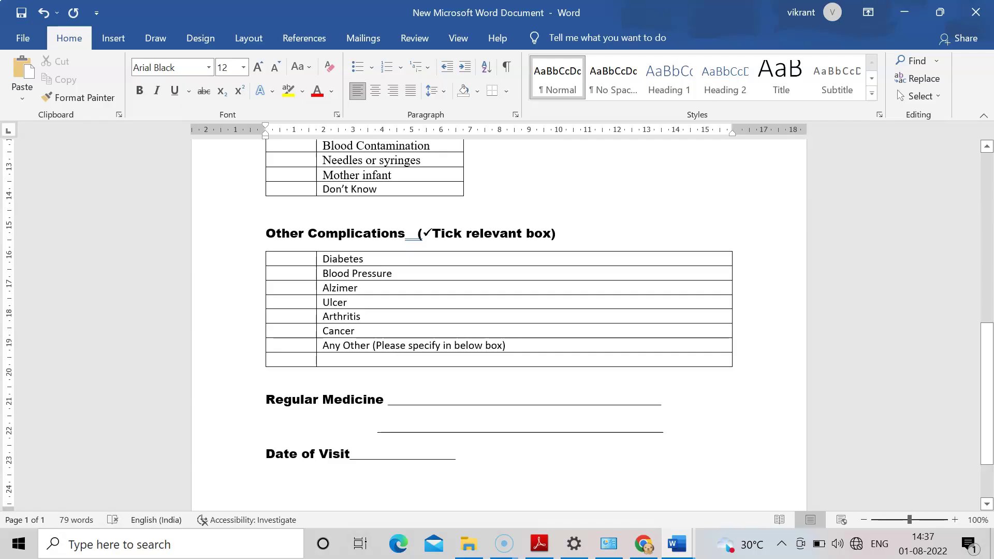
text(Che)
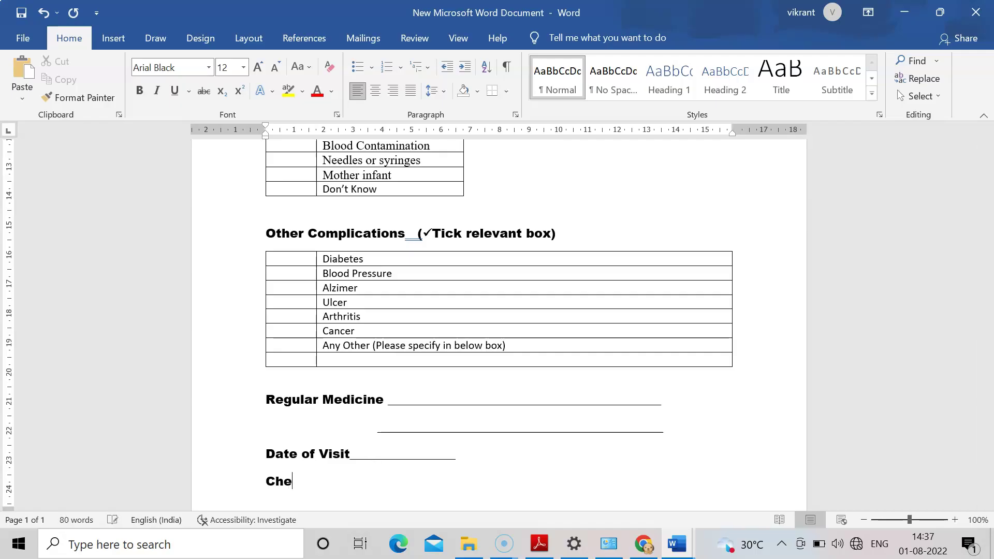
text(cked By__________________________)
Add the label "Sign of Dr." on a new line below "Checked By".
scroll(372, 466, down, 5)
click(373, 466)
key(Up)
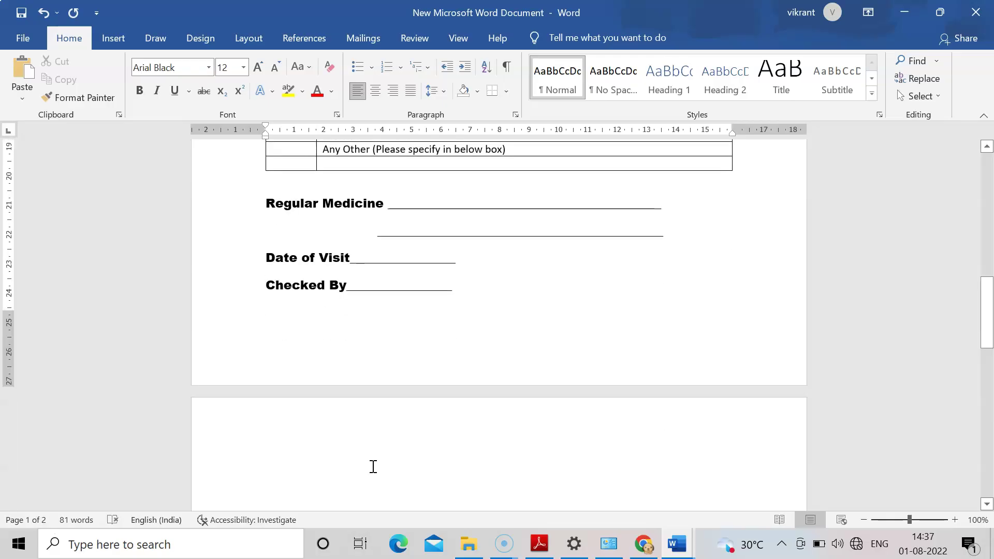
key(Down)
text(S)
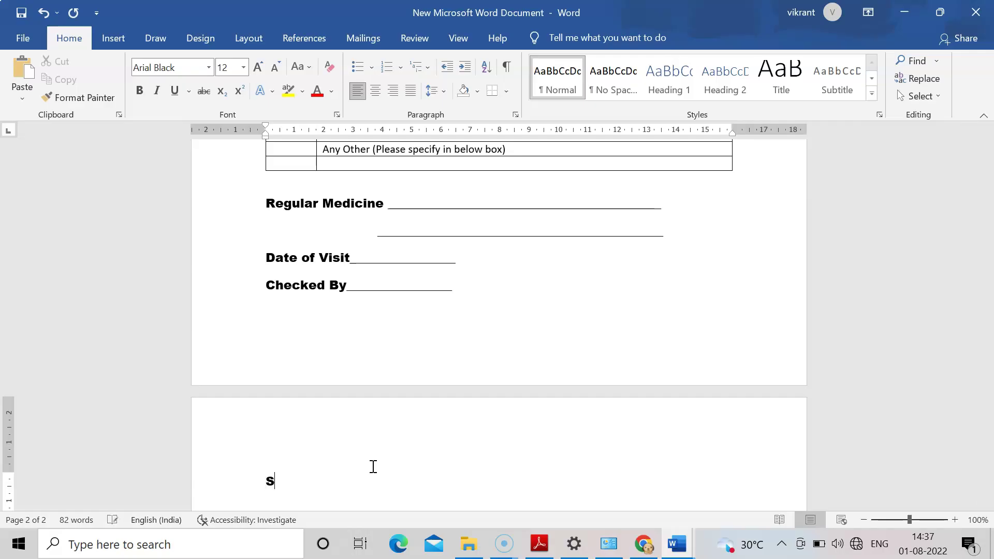
text(ig)
text(na)
key(BackSpace)
text(of Dr.)
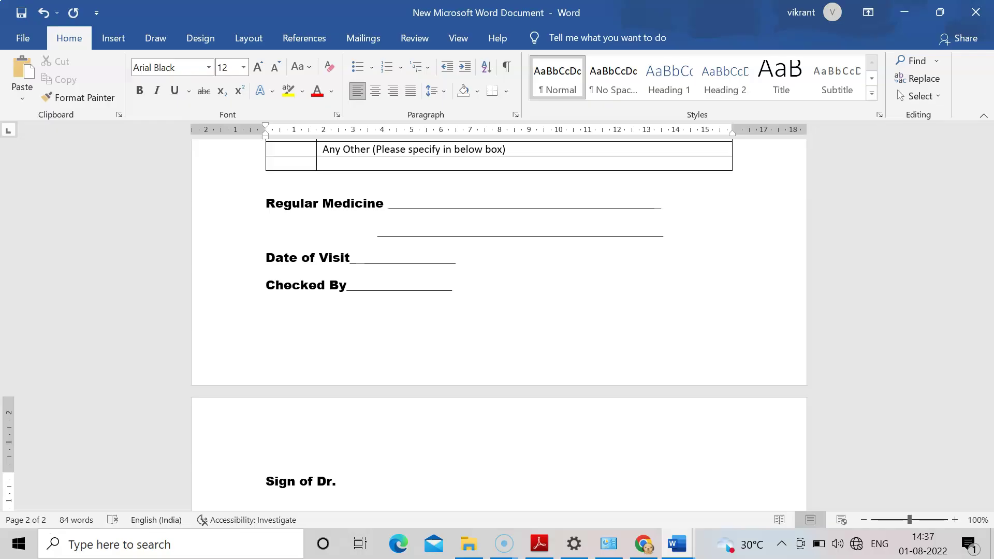
Reduce the bottom page margin by about 1 cm to fit the "Sign of Dr." line on the first page.
click(293, 342)
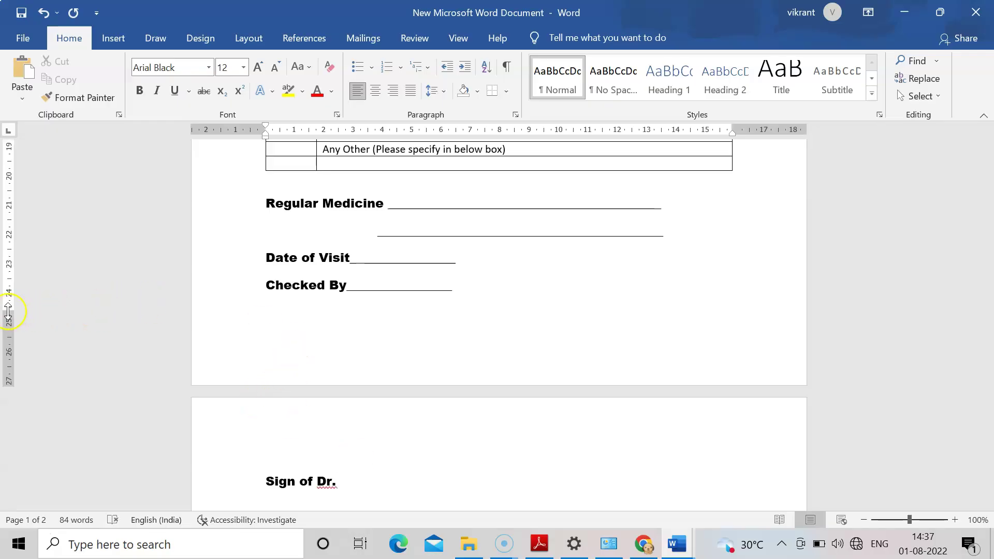
drag(9, 310, 11, 341)
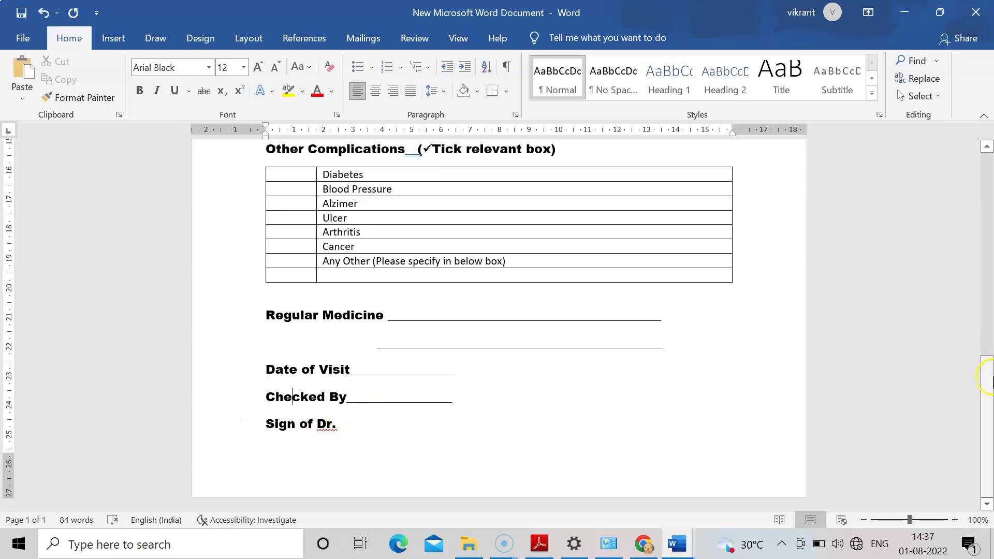
click(865, 519)
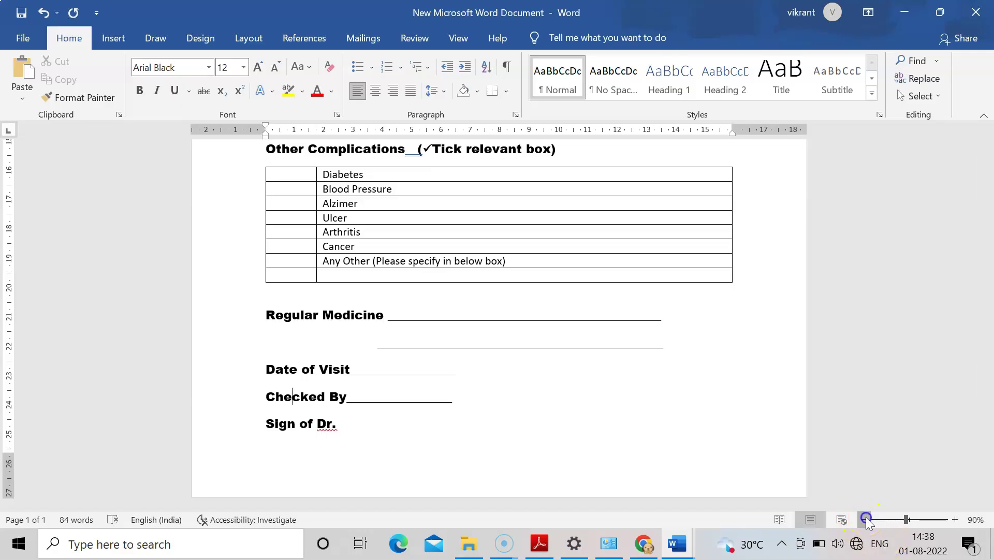
click(955, 519)
click(956, 519)
click(955, 519)
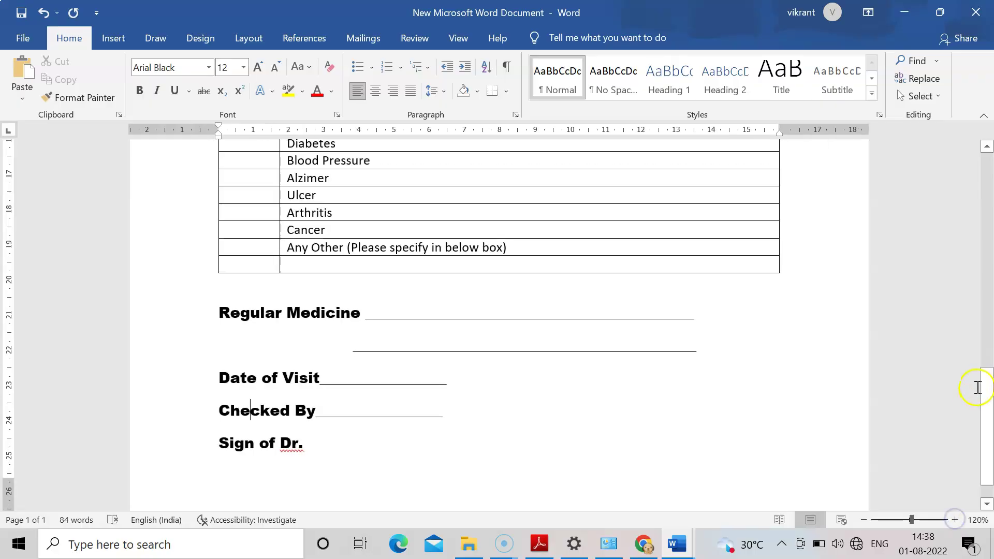
Review the finished form from the title and Patient Information table through the test, transmission and complications sections to the sign-off lines.
drag(988, 377, 966, 297)
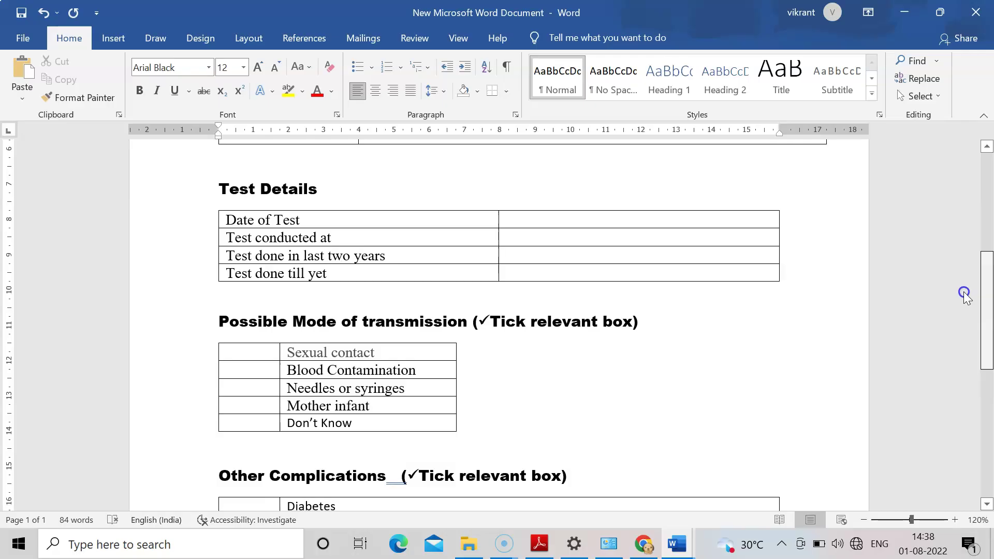
scroll(964, 294, down, 2)
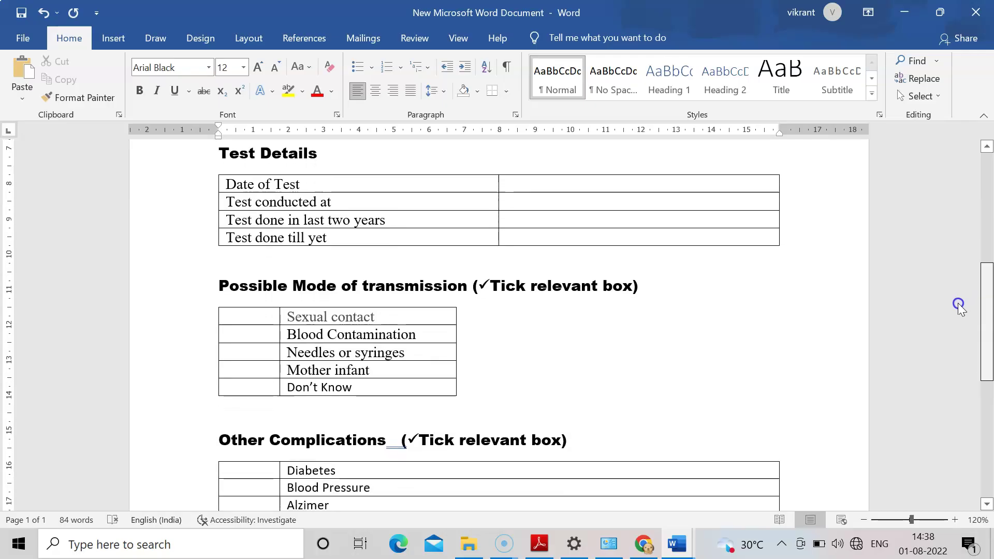
scroll(955, 312, down, 3)
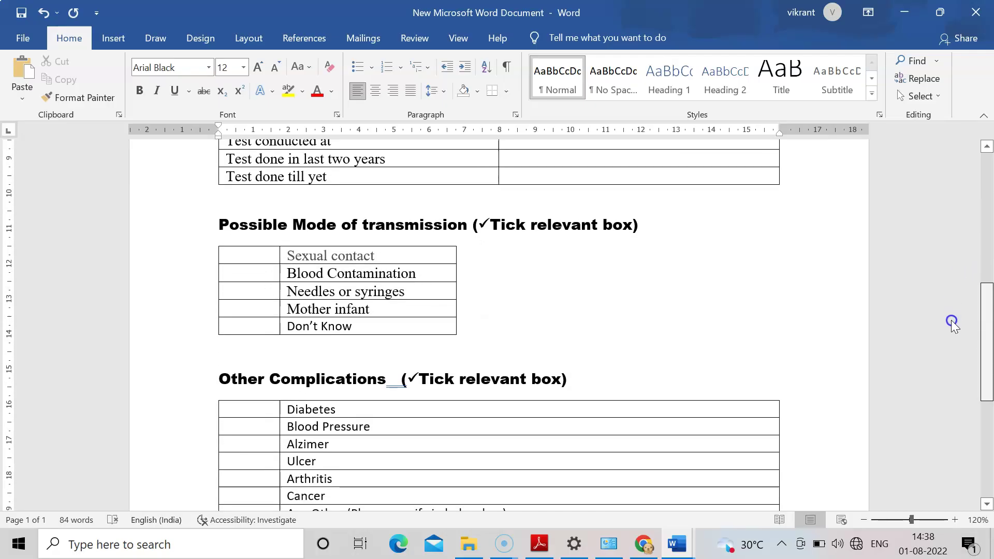
scroll(946, 352, down, 1)
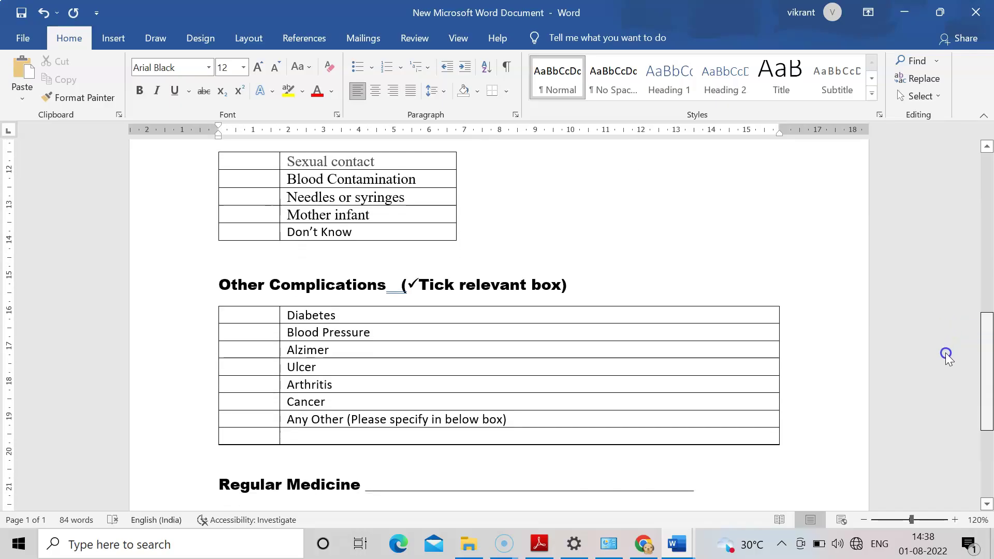
scroll(945, 355, down, 2)
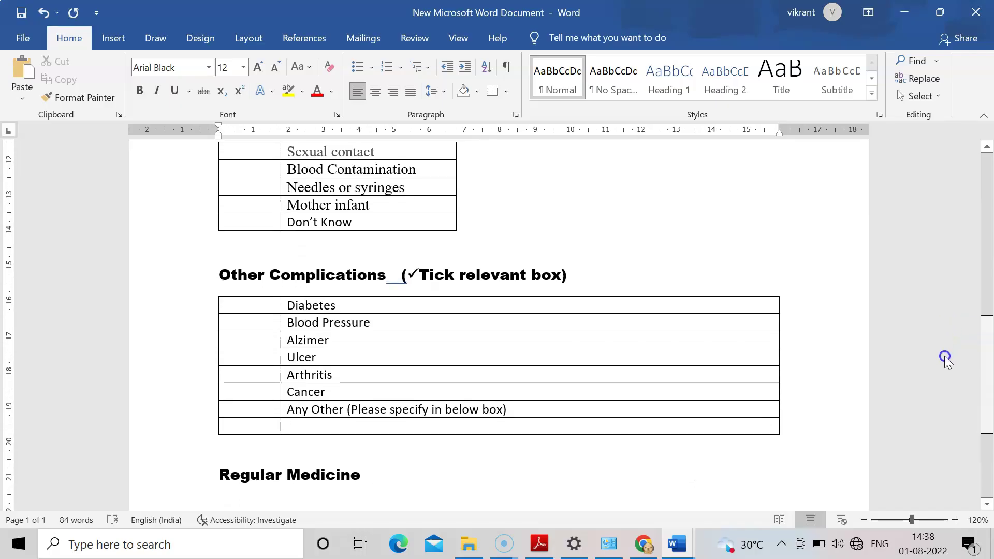
scroll(943, 369, down, 1)
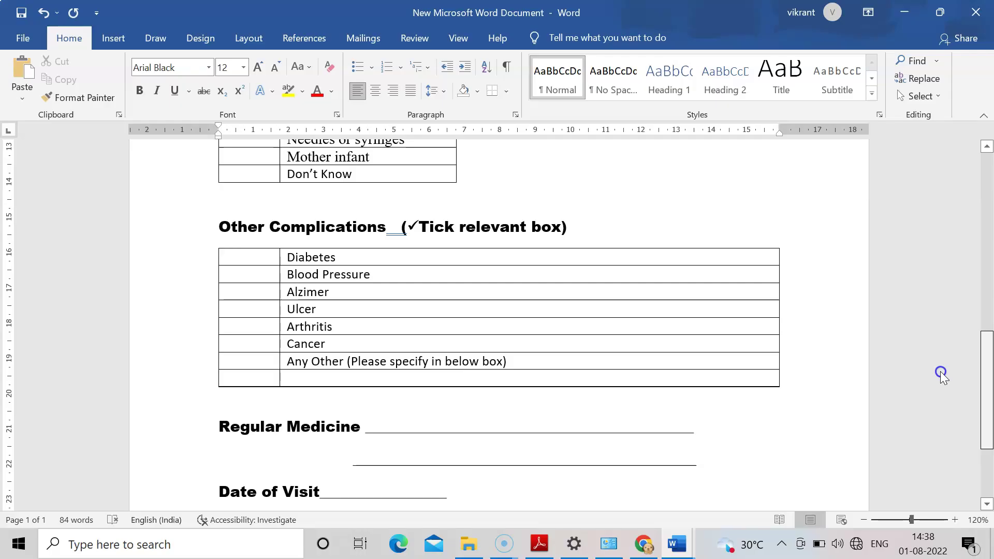
scroll(942, 373, down, 1)
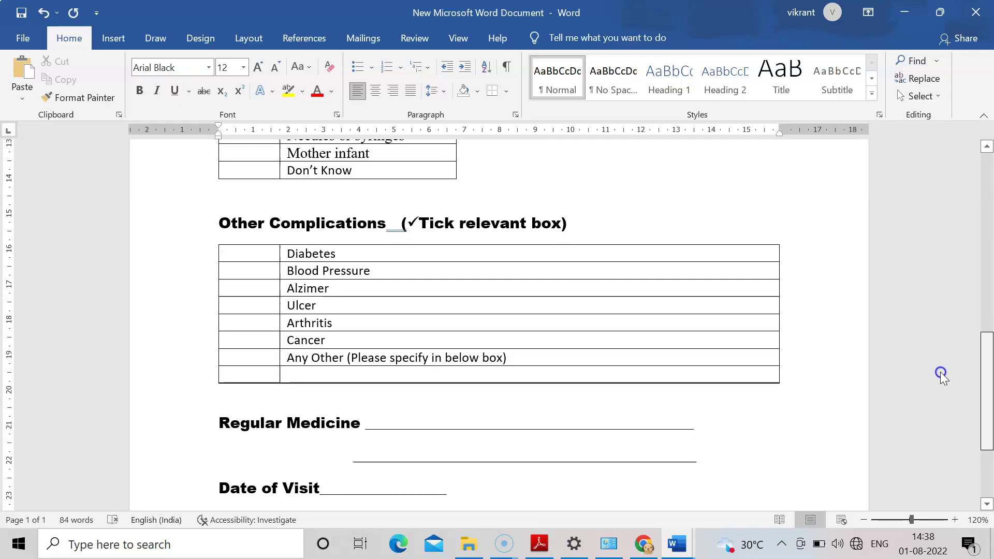
scroll(942, 376, down, 3)
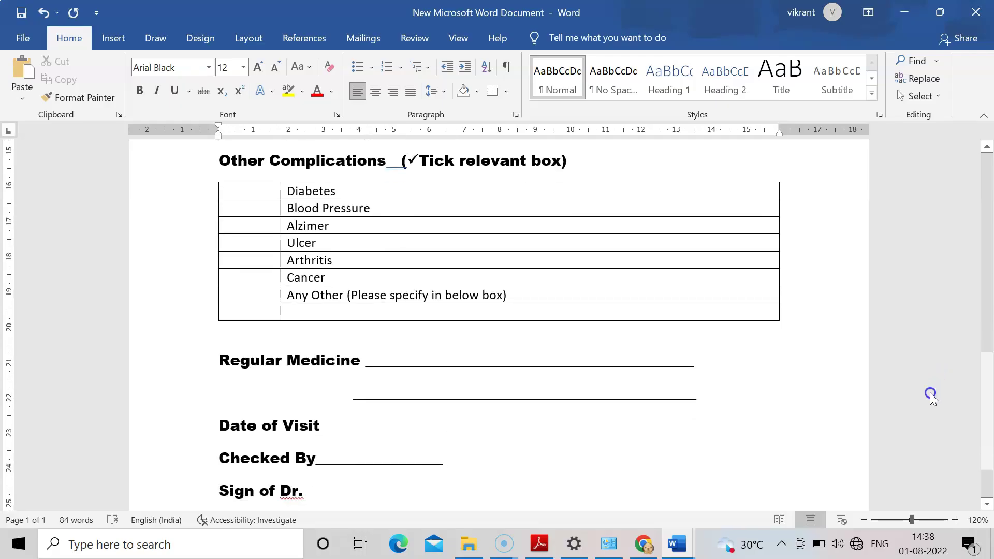
scroll(928, 403, down, 1)
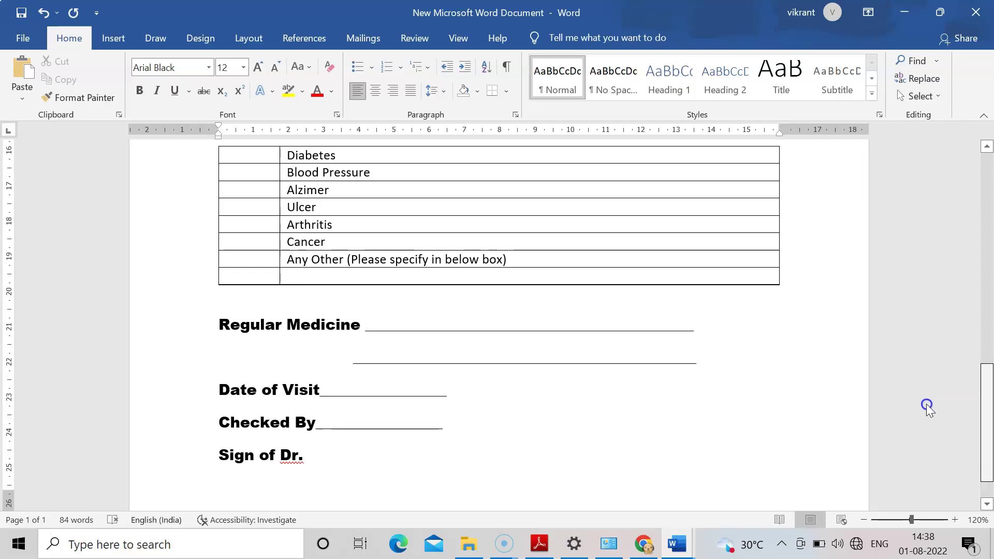
scroll(927, 409, down, 2)
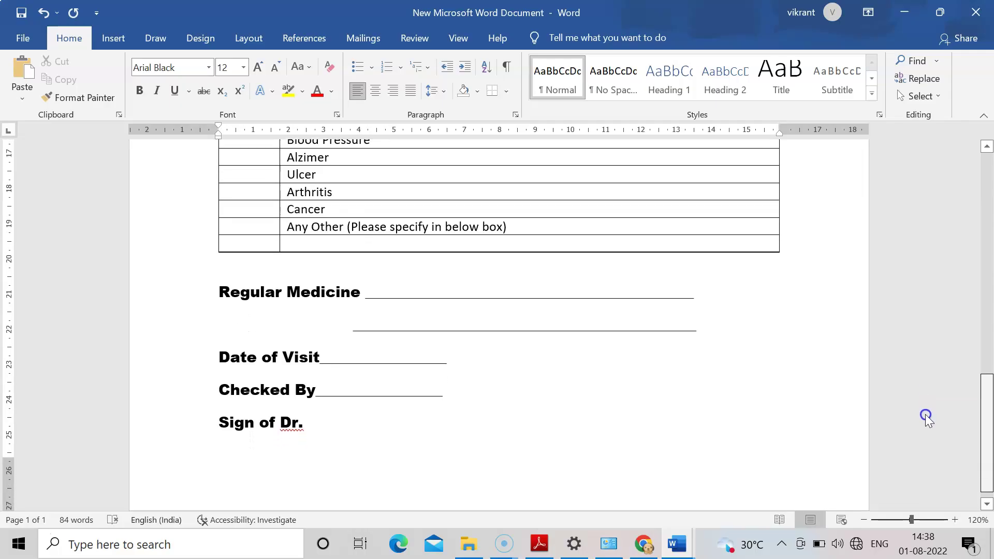
scroll(926, 420, down, 1)
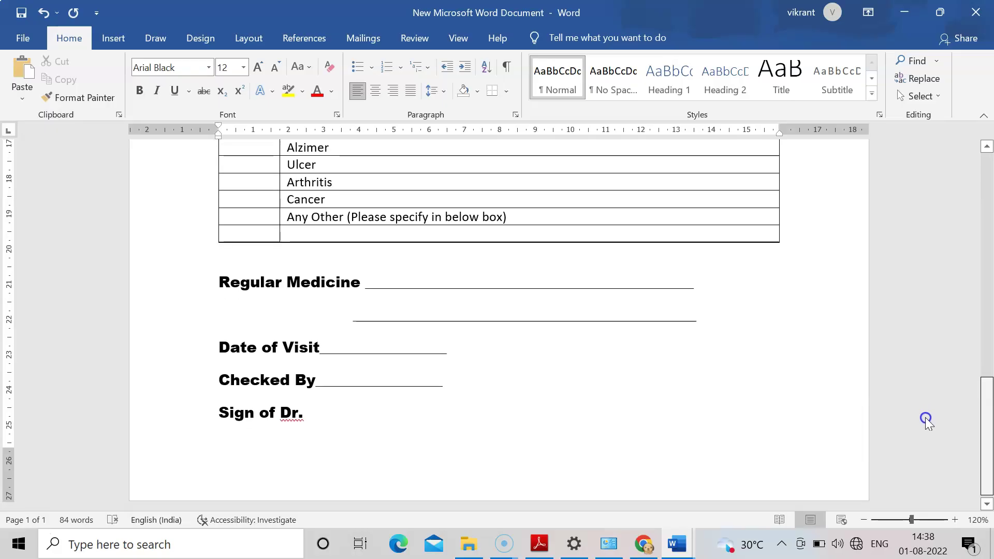
scroll(925, 415, up, 8)
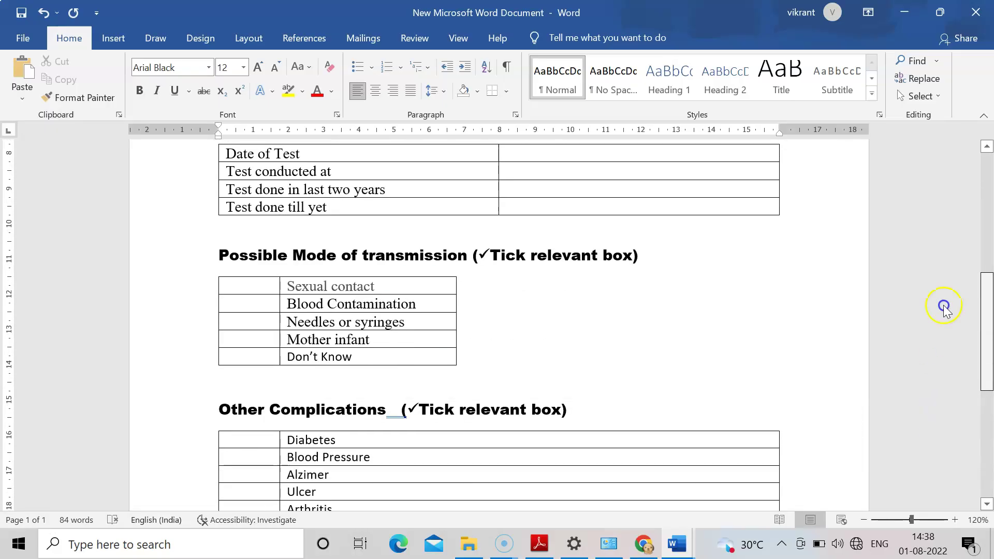
scroll(943, 308, up, 9)
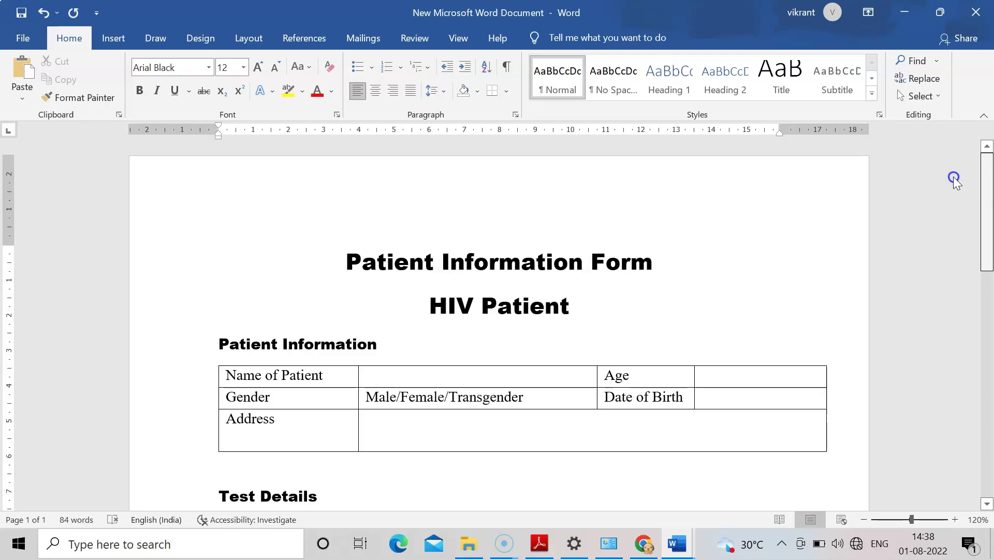